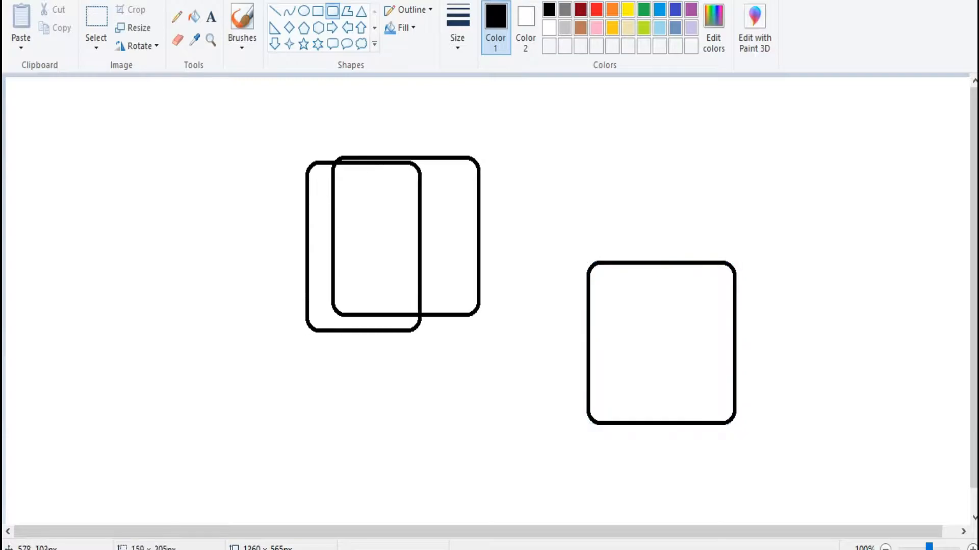
# Resize the overlapping rounded rectangle to match the middle square, about 206 × 193 px, and place it lower on the left of the canvas
pyautogui.moveTo(394, 331); pyautogui.dragTo(395, 317)
pyautogui.moveTo(481, 238); pyautogui.dragTo(479, 238)
pyautogui.moveTo(307, 238); pyautogui.dragTo(333, 238)
pyautogui.moveTo(406, 237); pyautogui.dragTo(192, 344)
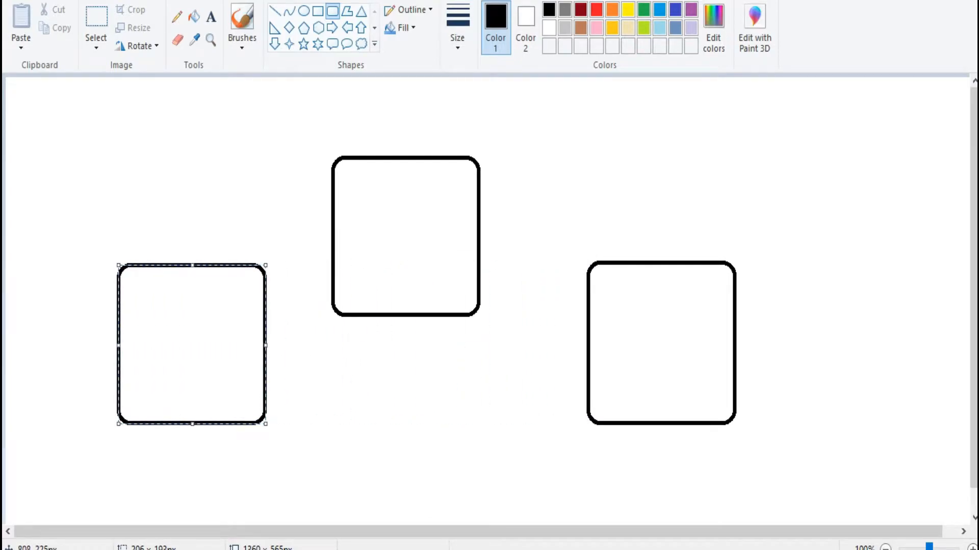
pyautogui.click(275, 10)
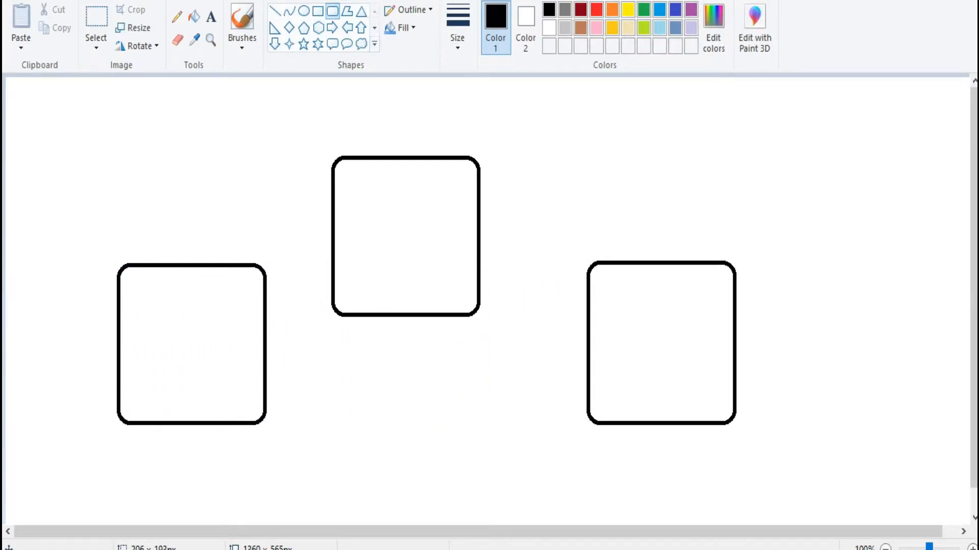
# Draw two oval eyes in the middle square and erase their upper inner parts
pyautogui.click(304, 10)
pyautogui.moveTo(429, 190)
pyautogui.mouseDown()
pyautogui.moveTo(466, 243)
pyautogui.moveTo(439, 206)
pyautogui.mouseUp()
pyautogui.click(304, 11)
pyautogui.moveTo(350, 225); pyautogui.dragTo(392, 175)
pyautogui.click(178, 40)
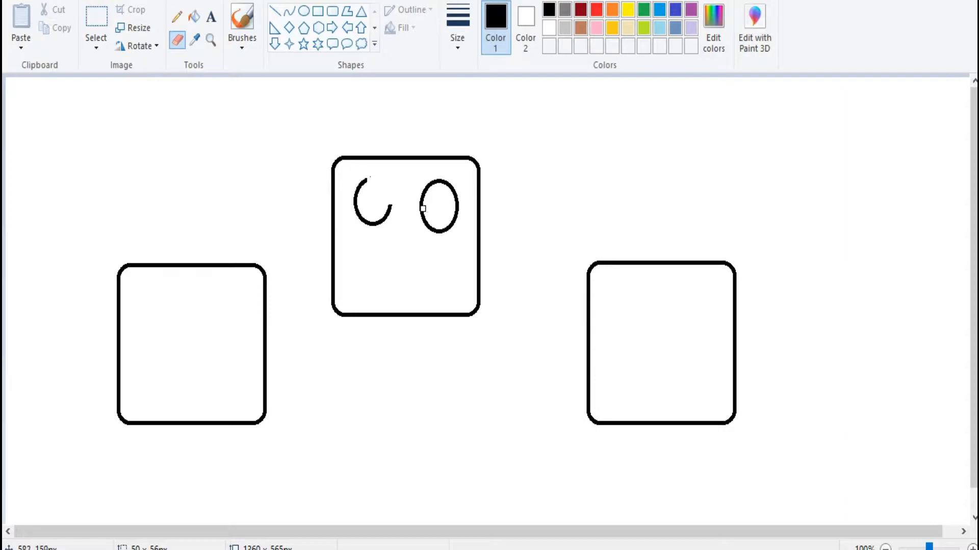
# Draw slanted curved brows across the tops of both eyes on the middle face
pyautogui.click(289, 11)
pyautogui.moveTo(413, 212)
pyautogui.mouseDown()
pyautogui.moveTo(457, 168)
pyautogui.moveTo(428, 207)
pyautogui.moveTo(442, 175)
pyautogui.mouseUp()
pyautogui.moveTo(364, 173)
pyautogui.mouseDown()
pyautogui.moveTo(397, 211)
pyautogui.moveTo(366, 187)
pyautogui.moveTo(396, 212)
pyautogui.mouseUp()
pyautogui.hotkey('ctrl', 'z')
pyautogui.moveTo(365, 180)
pyautogui.mouseDown()
pyautogui.moveTo(363, 189)
pyautogui.moveTo(381, 197)
pyautogui.moveTo(378, 182)
pyautogui.mouseUp()
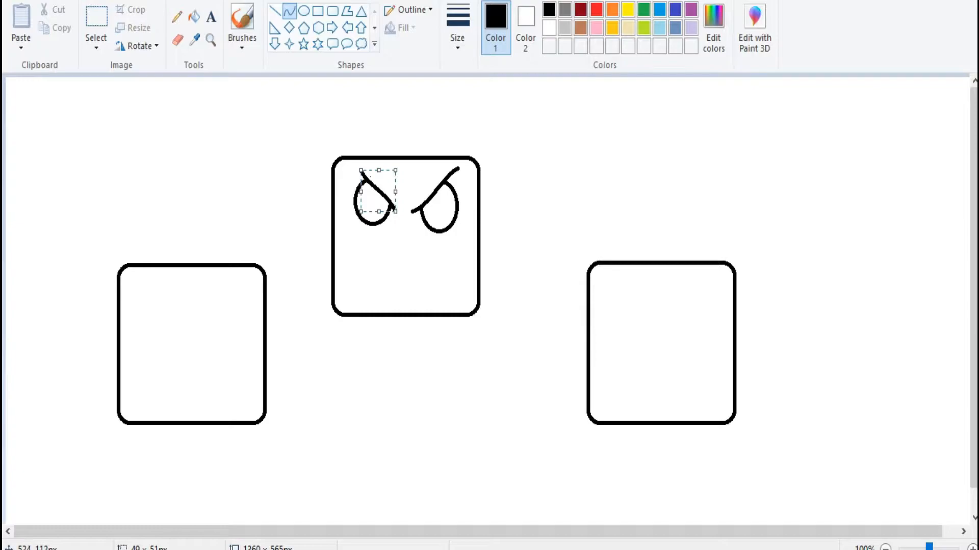
# Add a small round pupil to each eye of the middle face and an oval mouth below them
pyautogui.click(303, 11)
pyautogui.moveTo(436, 218); pyautogui.dragTo(452, 198)
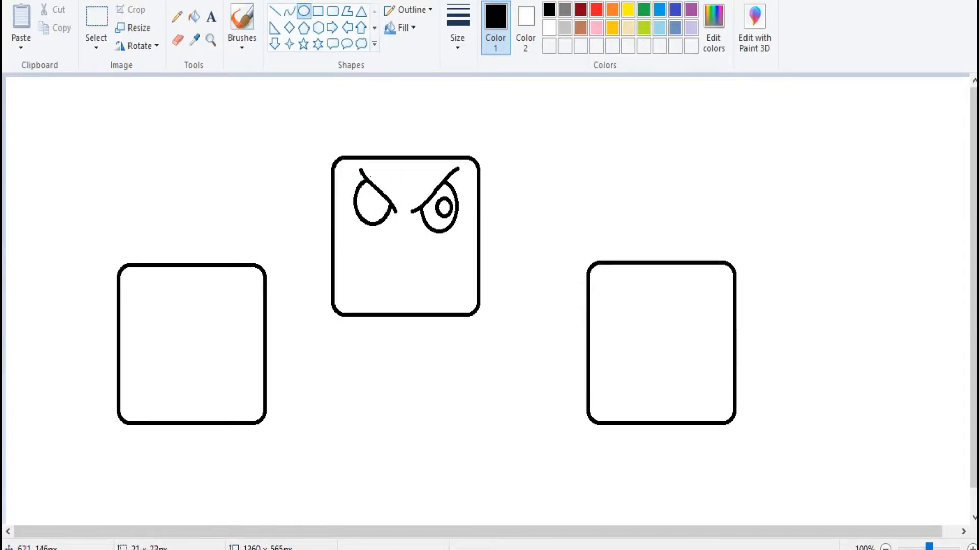
pyautogui.moveTo(369, 198); pyautogui.dragTo(425, 297)
# Erase the lower part of the oval mouth and close it with an upward-arching curve
pyautogui.click(177, 39)
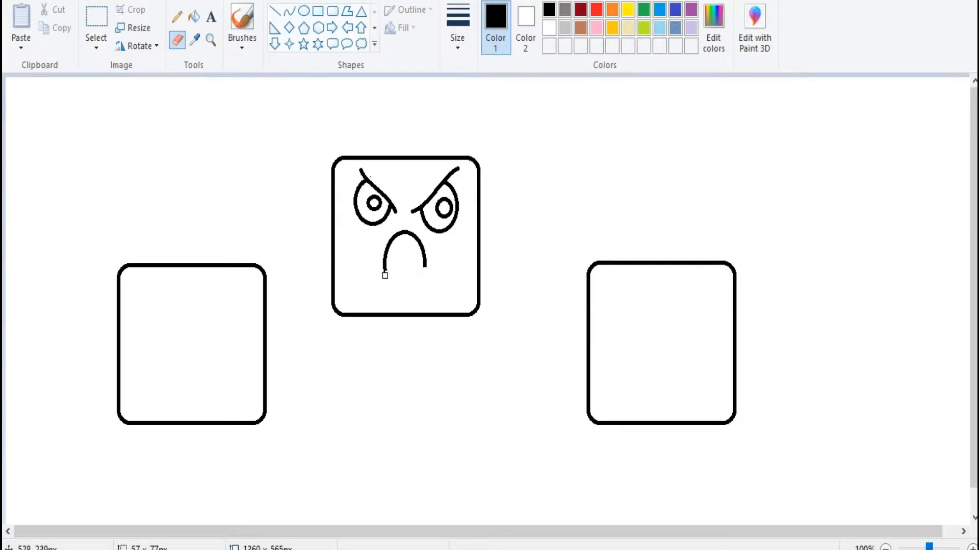
pyautogui.click(289, 11)
pyautogui.moveTo(383, 283)
pyautogui.mouseDown()
pyautogui.moveTo(431, 281)
pyautogui.moveTo(399, 227)
pyautogui.moveTo(399, 239)
pyautogui.mouseUp()
# Draw pointed teeth along the upper and lower edges of the middle face's mouth
pyautogui.click(275, 11)
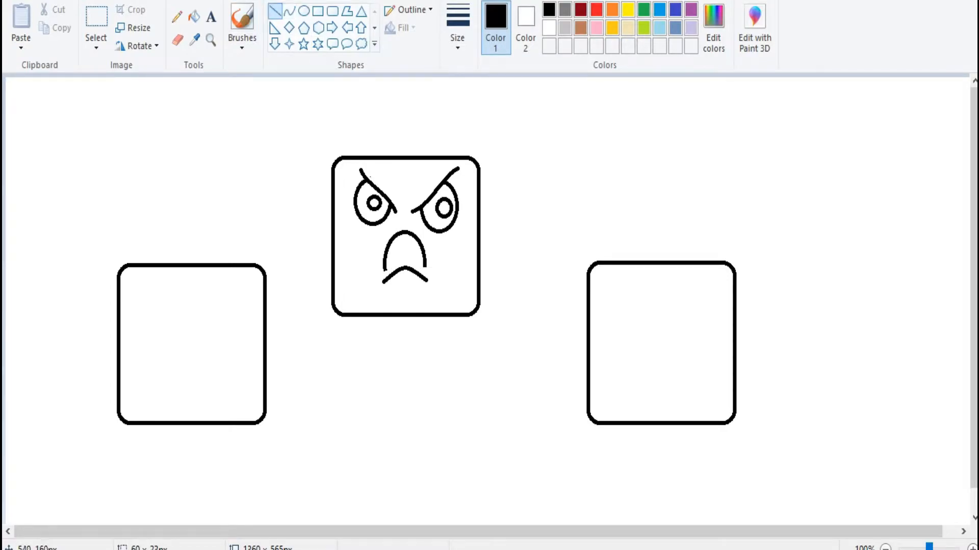
pyautogui.moveTo(425, 277)
pyautogui.mouseDown()
pyautogui.moveTo(383, 284)
pyautogui.moveTo(400, 272)
pyautogui.mouseUp()
pyautogui.click(362, 11)
pyautogui.moveTo(398, 270)
pyautogui.mouseDown()
pyautogui.moveTo(425, 256)
pyautogui.moveTo(419, 266)
pyautogui.moveTo(398, 240)
pyautogui.moveTo(413, 248)
pyautogui.mouseUp()
pyautogui.click(402, 265)
pyautogui.click(274, 10)
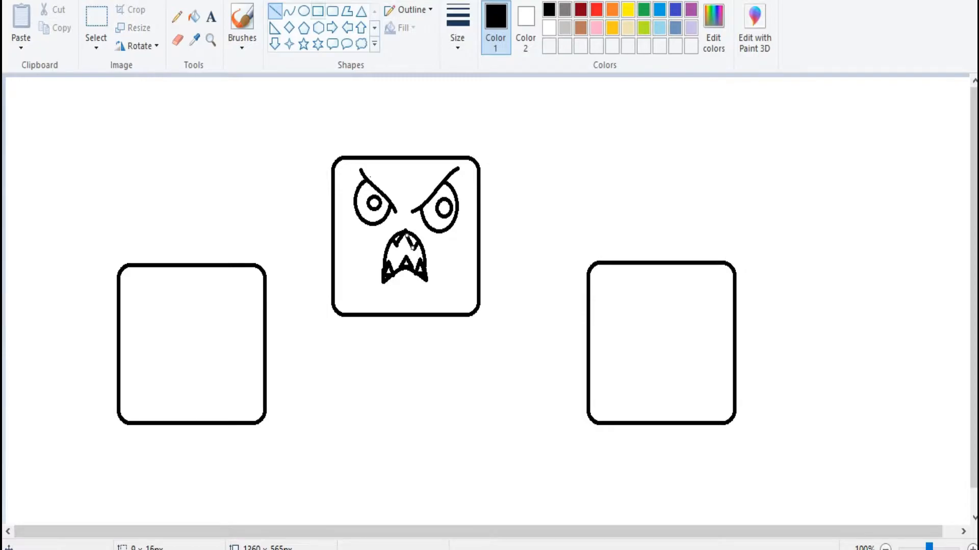
# Draw a rounded headband about 220 × 41 px across the right square and erase the square's edges inside it
pyautogui.click(332, 11)
pyautogui.moveTo(581, 312); pyautogui.dragTo(739, 277)
pyautogui.click(178, 39)
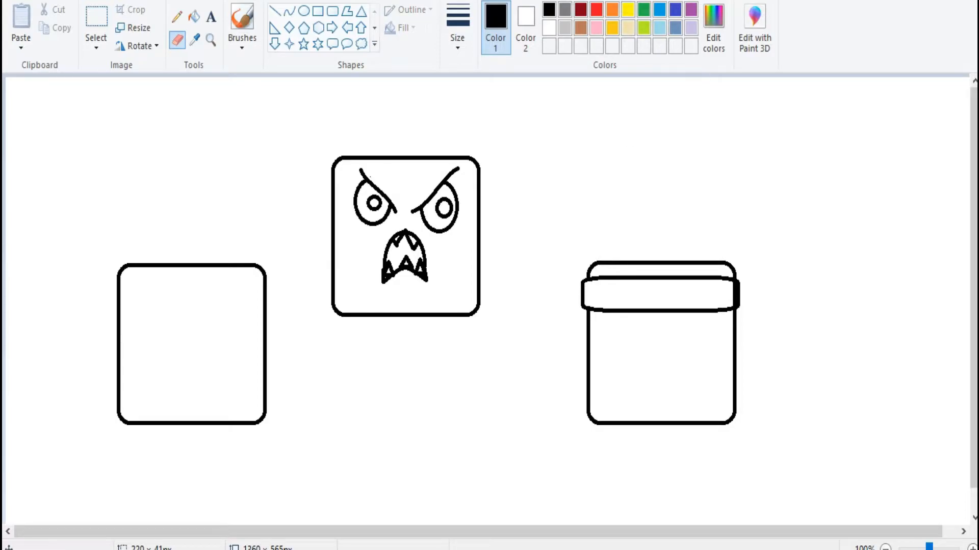
# Draw two ribbon tails with the Pencil at the right end of the headband
pyautogui.click(177, 16)
pyautogui.click(458, 28)
pyautogui.click(489, 173)
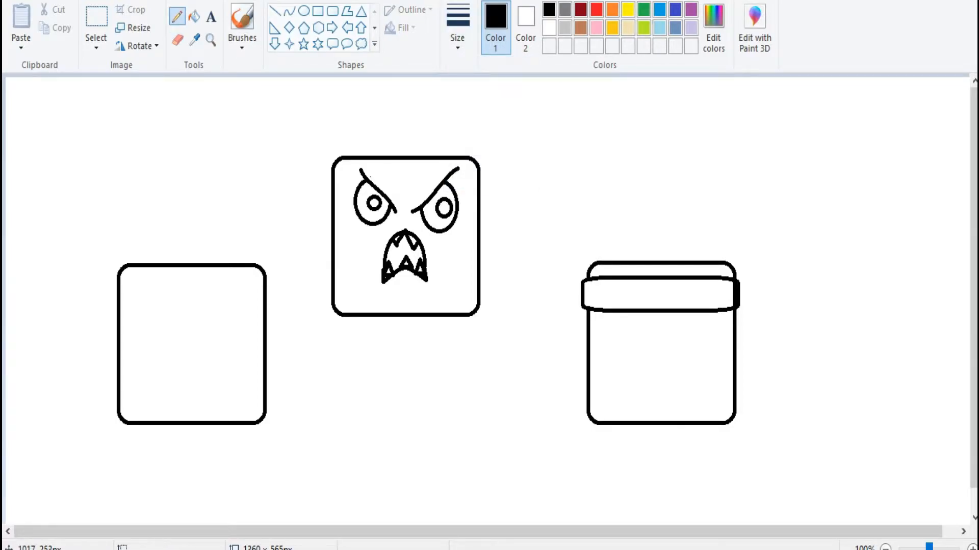
pyautogui.moveTo(764, 313); pyautogui.dragTo(740, 313)
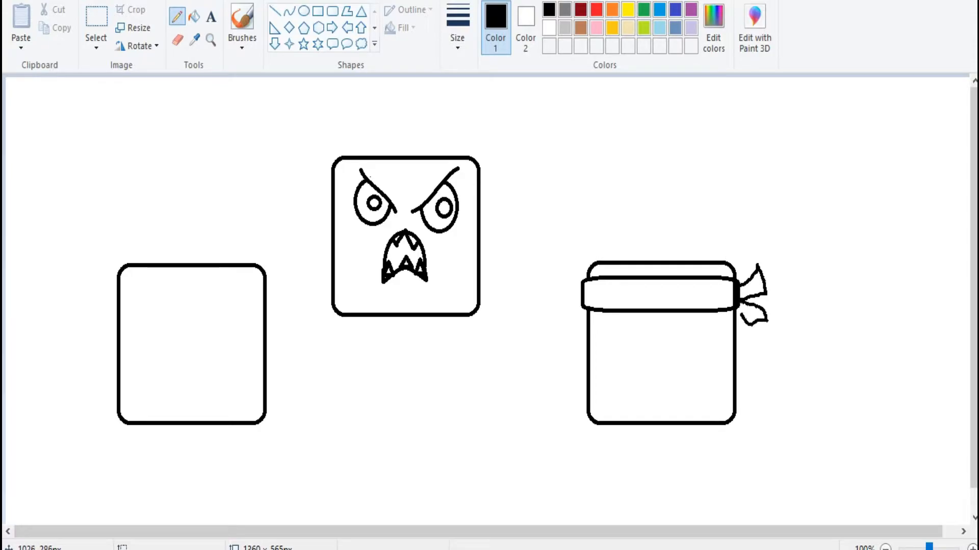
# Draw two round eyes just under the headband and erase their upper inner parts
pyautogui.click(304, 11)
pyautogui.moveTo(664, 319)
pyautogui.mouseDown()
pyautogui.moveTo(702, 364)
pyautogui.moveTo(691, 323)
pyautogui.mouseUp()
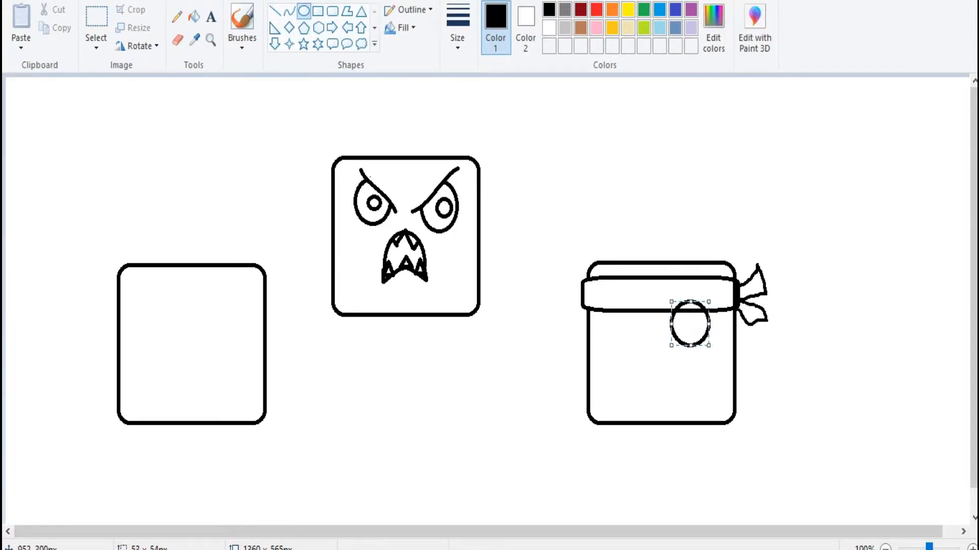
pyautogui.moveTo(612, 294); pyautogui.dragTo(651, 338)
pyautogui.moveTo(635, 311); pyautogui.dragTo(634, 314)
pyautogui.click(177, 41)
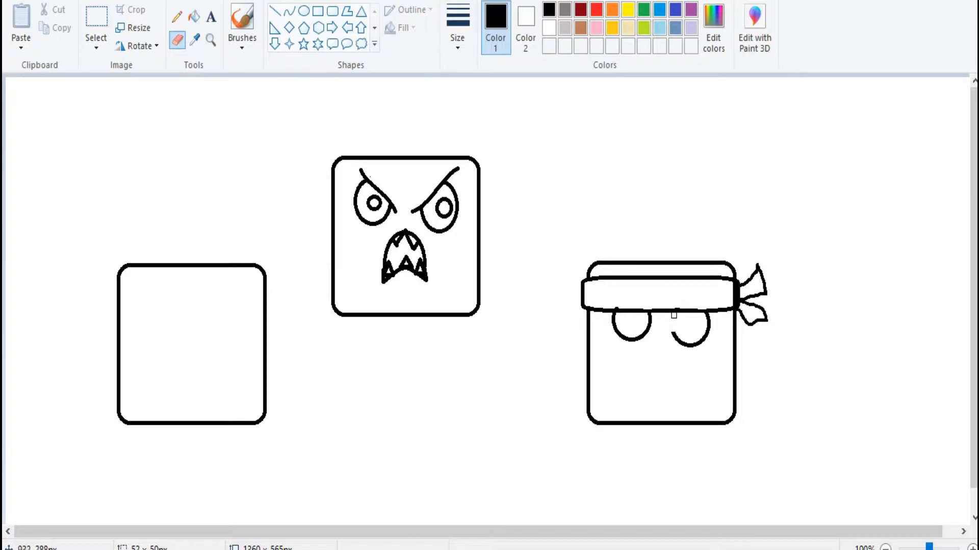
# Draw slanted curved brows across both eyes of the headband face
pyautogui.click(289, 10)
pyautogui.moveTo(665, 339)
pyautogui.mouseDown()
pyautogui.moveTo(706, 312)
pyautogui.moveTo(674, 322)
pyautogui.moveTo(682, 342)
pyautogui.moveTo(706, 310)
pyautogui.moveTo(671, 318)
pyautogui.moveTo(679, 310)
pyautogui.mouseUp()
pyautogui.hotkey('ctrl', 'z')
pyautogui.hotkey('ctrl', 'z')
pyautogui.moveTo(780, 376)
pyautogui.mouseDown()
pyautogui.moveTo(615, 308)
pyautogui.moveTo(637, 296)
pyautogui.moveTo(628, 292)
pyautogui.moveTo(636, 321)
pyautogui.moveTo(625, 317)
pyautogui.moveTo(640, 325)
pyautogui.moveTo(630, 312)
pyautogui.moveTo(633, 323)
pyautogui.mouseUp()
pyautogui.hotkey('ctrl', 'z')
# Draw a rounded rectangular mouth about 145 × 63 px on the headband face and erase the middle of its upper and lower edges
pyautogui.click(333, 10)
pyautogui.moveTo(610, 409); pyautogui.dragTo(713, 358)
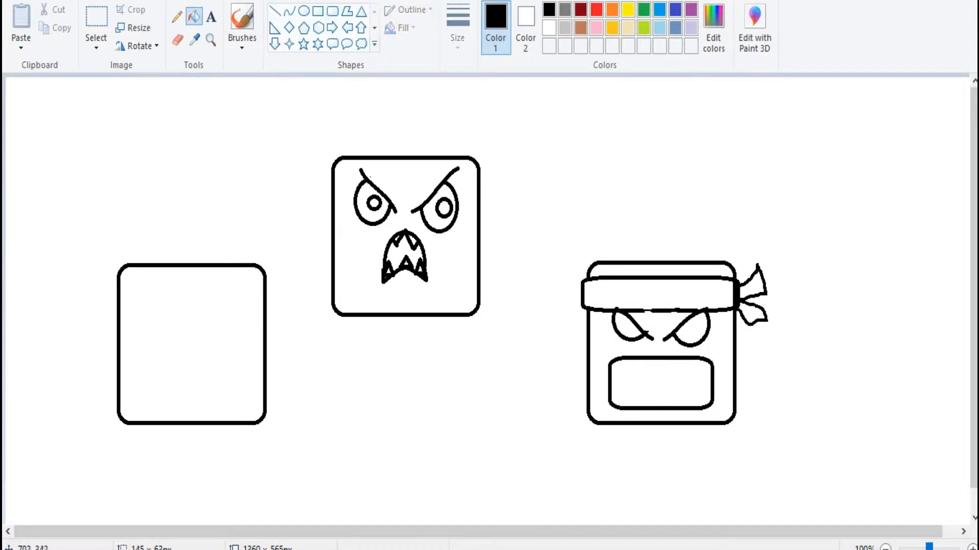
pyautogui.click(178, 40)
pyautogui.moveTo(635, 359); pyautogui.dragTo(689, 359)
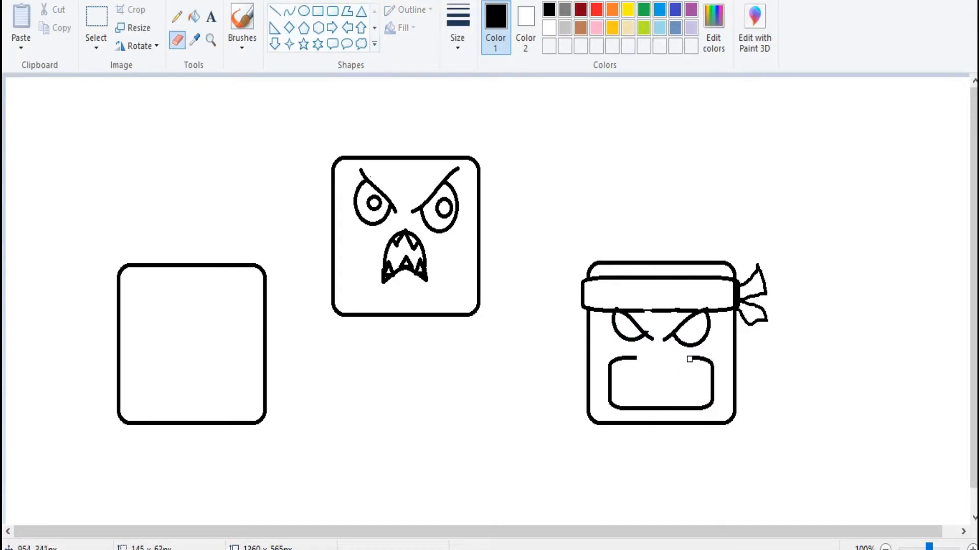
pyautogui.moveTo(634, 410); pyautogui.dragTo(677, 405)
# Close the gaps in the headband face's mouth with curves that bow inward
pyautogui.click(289, 11)
pyautogui.moveTo(636, 359)
pyautogui.mouseDown()
pyautogui.moveTo(699, 358)
pyautogui.moveTo(657, 366)
pyautogui.mouseUp()
pyautogui.click(650, 386)
pyautogui.moveTo(630, 409)
pyautogui.mouseDown()
pyautogui.moveTo(721, 413)
pyautogui.moveTo(695, 409)
pyautogui.mouseUp()
pyautogui.moveTo(655, 410); pyautogui.dragTo(658, 406)
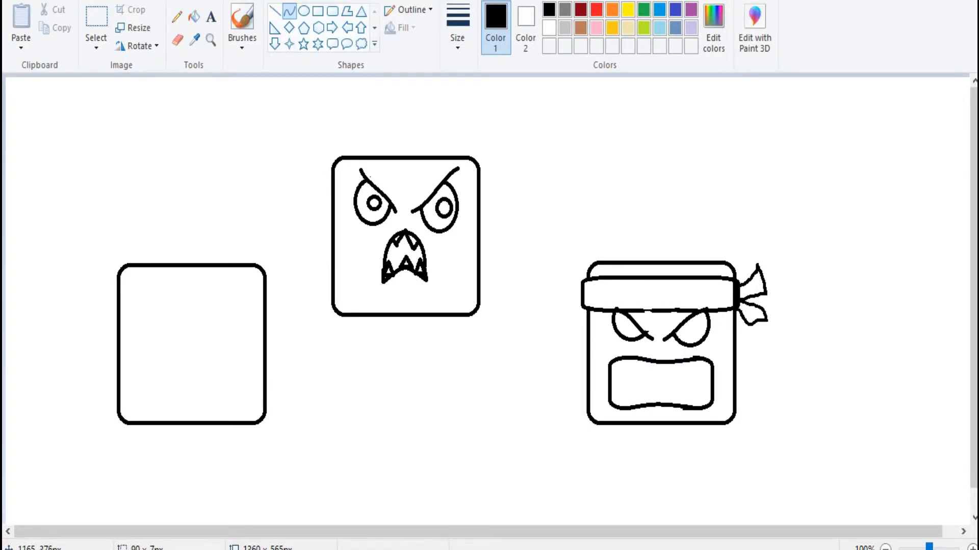
# Draw a small round pupil in each eye of the headband face
pyautogui.click(304, 11)
pyautogui.moveTo(696, 325); pyautogui.dragTo(699, 324)
pyautogui.moveTo(624, 333); pyautogui.dragTo(633, 324)
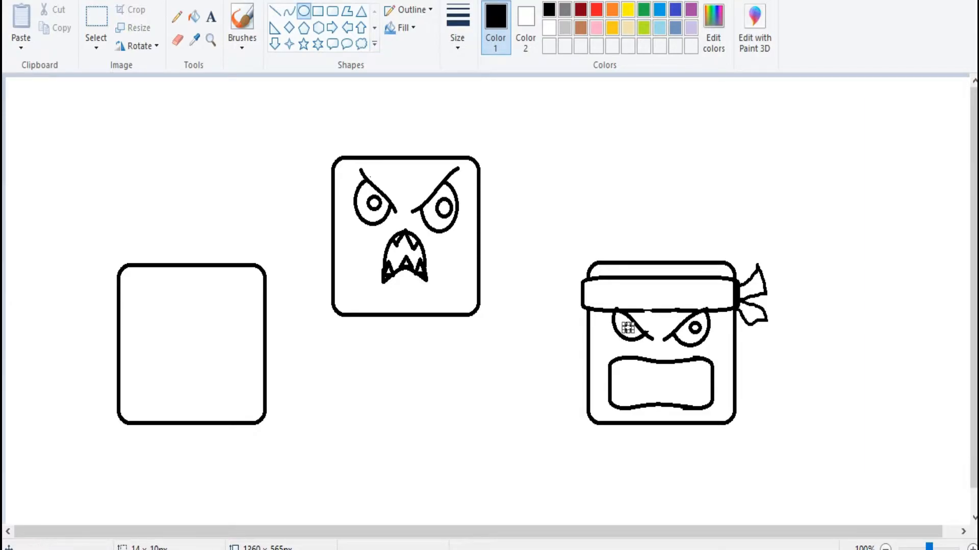
# Draw four triangular teeth along the lower edge of the headband face's mouth and three along the upper edge
pyautogui.click(318, 11)
pyautogui.click(361, 11)
pyautogui.moveTo(616, 395)
pyautogui.mouseDown()
pyautogui.moveTo(627, 406)
pyautogui.moveTo(707, 407)
pyautogui.mouseUp()
pyautogui.click(826, 352)
pyautogui.click(275, 11)
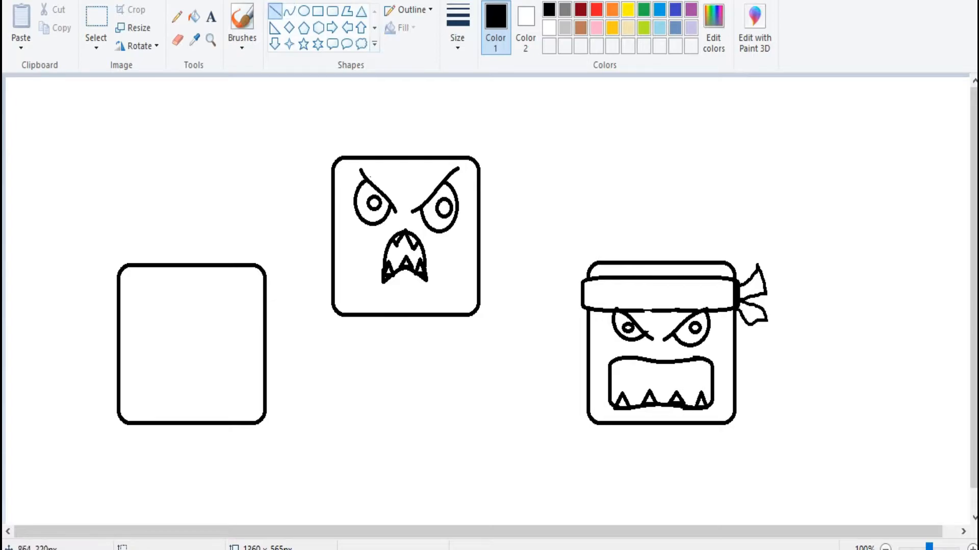
pyautogui.moveTo(637, 361)
pyautogui.mouseDown()
pyautogui.moveTo(633, 368)
pyautogui.moveTo(663, 375)
pyautogui.moveTo(652, 374)
pyautogui.moveTo(700, 357)
pyautogui.mouseUp()
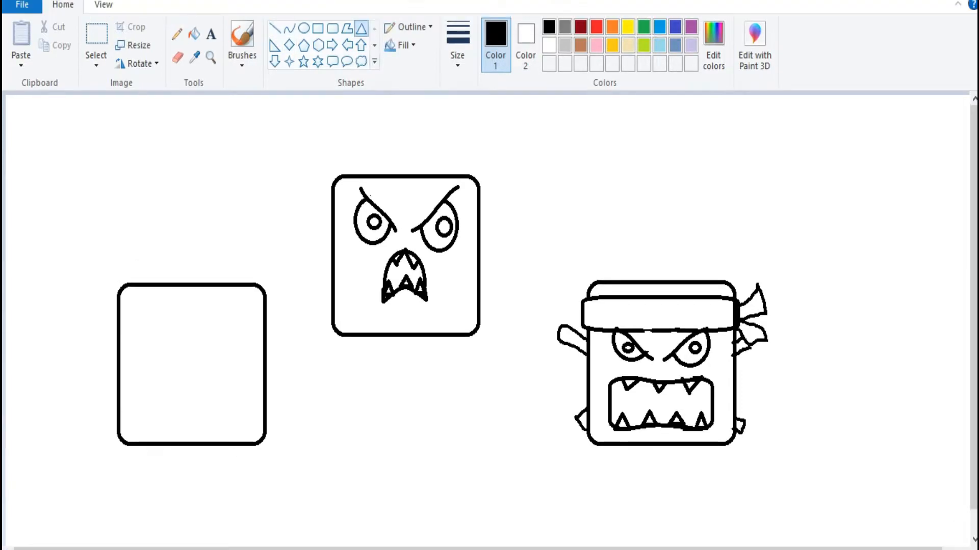
# Draw triangular spikes around the left square, four each along the top, bottom and left edges and three along the right edge
pyautogui.moveTo(122, 266)
pyautogui.mouseDown()
pyautogui.moveTo(147, 243)
pyautogui.moveTo(182, 240)
pyautogui.moveTo(190, 261)
pyautogui.moveTo(258, 263)
pyautogui.mouseUp()
pyautogui.click(274, 28)
pyautogui.moveTo(264, 302); pyautogui.dragTo(263, 423)
pyautogui.moveTo(123, 444)
pyautogui.mouseDown()
pyautogui.moveTo(125, 475)
pyautogui.moveTo(143, 448)
pyautogui.moveTo(167, 463)
pyautogui.moveTo(179, 445)
pyautogui.moveTo(205, 464)
pyautogui.moveTo(221, 447)
pyautogui.moveTo(238, 463)
pyautogui.moveTo(253, 445)
pyautogui.mouseUp()
pyautogui.moveTo(119, 292); pyautogui.dragTo(104, 302)
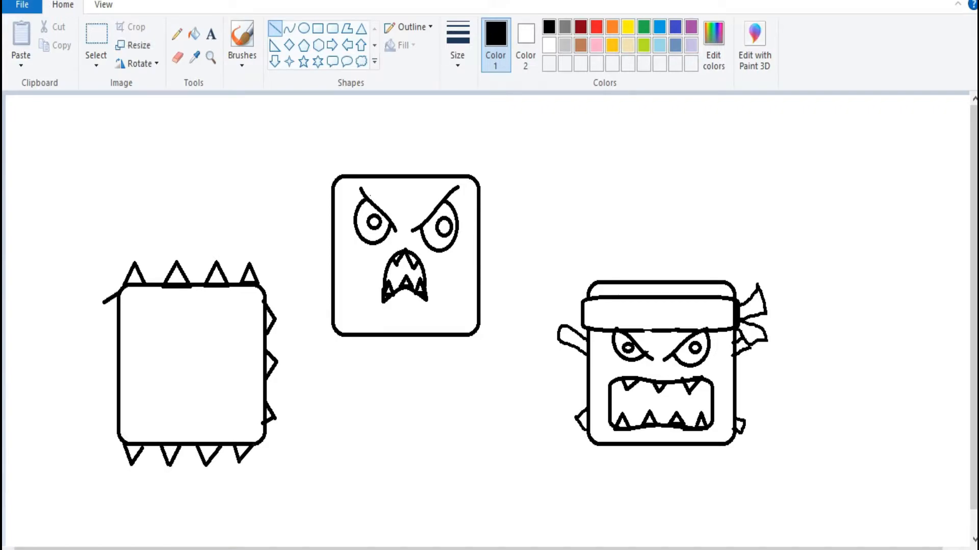
pyautogui.moveTo(97, 368); pyautogui.dragTo(107, 371)
pyautogui.moveTo(107, 371); pyautogui.dragTo(116, 426)
pyautogui.moveTo(118, 324)
pyautogui.mouseDown()
pyautogui.moveTo(100, 333)
pyautogui.moveTo(118, 349)
pyautogui.mouseUp()
# Draw two large round eyes in the upper part of the spiked square
pyautogui.click(303, 29)
pyautogui.moveTo(133, 293); pyautogui.dragTo(173, 341)
pyautogui.moveTo(153, 316)
pyautogui.mouseDown()
pyautogui.moveTo(153, 339)
pyautogui.moveTo(132, 339)
pyautogui.moveTo(153, 333)
pyautogui.mouseUp()
pyautogui.moveTo(200, 306); pyautogui.dragTo(247, 356)
pyautogui.moveTo(223, 331)
pyautogui.mouseDown()
pyautogui.moveTo(152, 333)
pyautogui.moveTo(153, 356)
pyautogui.moveTo(175, 333)
pyautogui.moveTo(131, 333)
pyautogui.mouseUp()
pyautogui.moveTo(153, 332); pyautogui.dragTo(228, 329)
# Nest an inner ring and a small pupil inside each eye of the spiked face
pyautogui.click(304, 28)
pyautogui.moveTo(143, 338)
pyautogui.mouseDown()
pyautogui.moveTo(160, 317)
pyautogui.moveTo(152, 330)
pyautogui.moveTo(152, 315)
pyautogui.moveTo(152, 350)
pyautogui.moveTo(164, 332)
pyautogui.mouseUp()
pyautogui.moveTo(143, 332); pyautogui.dragTo(140, 332)
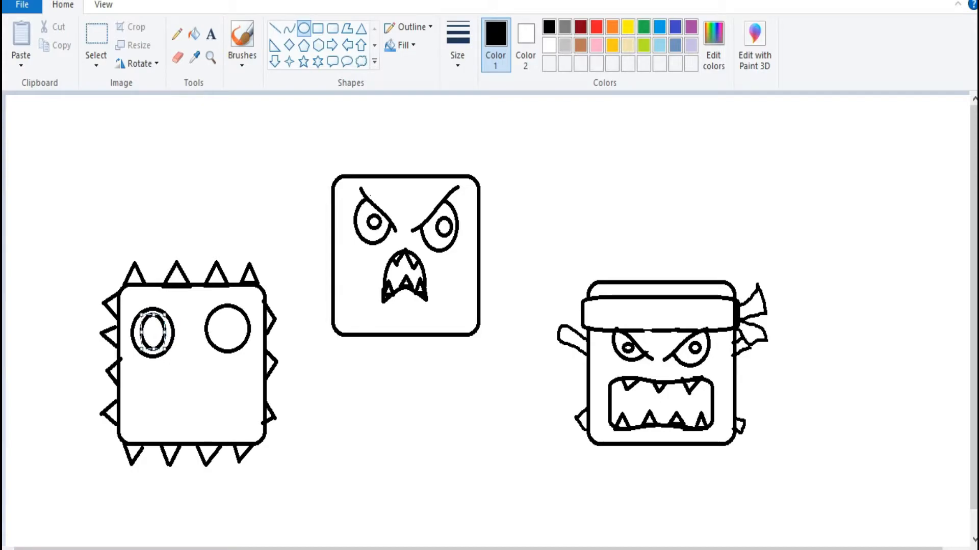
pyautogui.moveTo(217, 340)
pyautogui.mouseDown()
pyautogui.moveTo(242, 311)
pyautogui.moveTo(230, 344)
pyautogui.moveTo(216, 327)
pyautogui.moveTo(242, 327)
pyautogui.mouseUp()
pyautogui.moveTo(147, 336); pyautogui.dragTo(156, 323)
pyautogui.moveTo(221, 333)
pyautogui.mouseDown()
pyautogui.moveTo(227, 326)
pyautogui.moveTo(227, 337)
pyautogui.mouseUp()
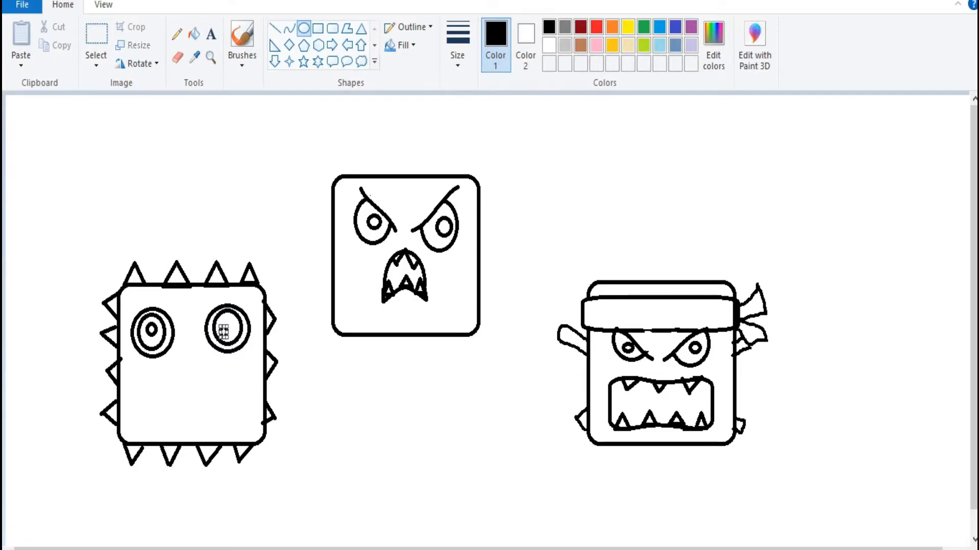
# Draw a wide oval mouth on the spiked face and erase the middle of its upper and lower edges
pyautogui.click(304, 28)
pyautogui.moveTo(155, 434); pyautogui.dragTo(231, 379)
pyautogui.click(177, 58)
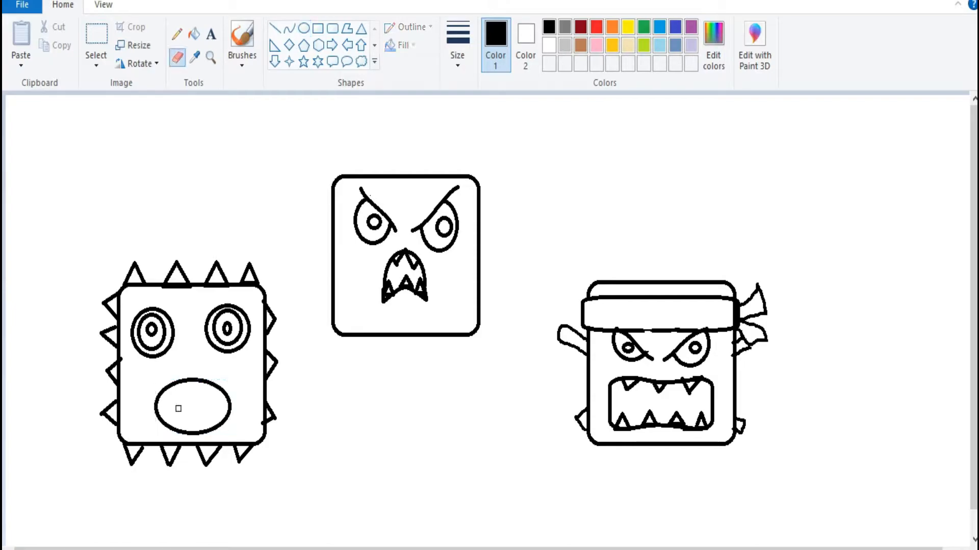
pyautogui.moveTo(173, 381); pyautogui.dragTo(217, 384)
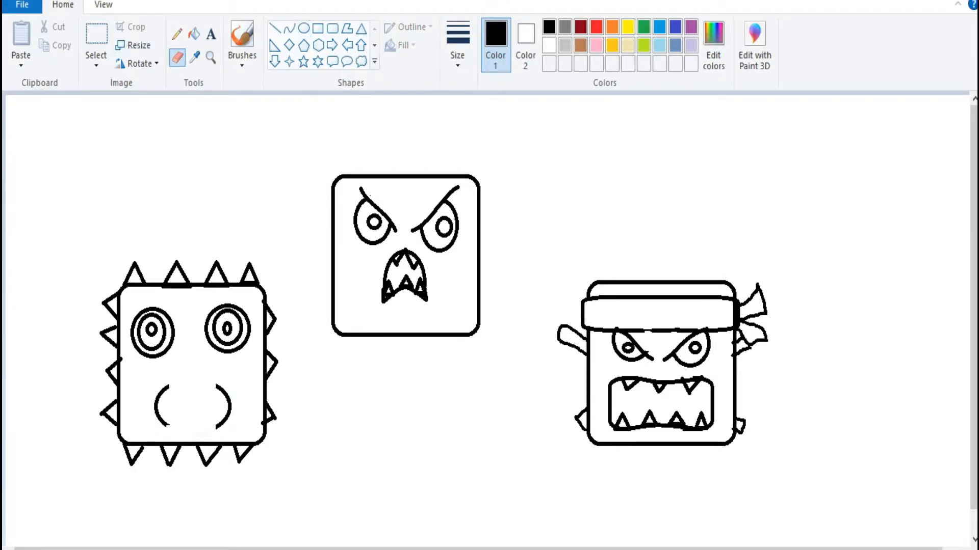
# Close the spiked face's mouth with a downward-bowing upper curve and a nearly flat lower one
pyautogui.click(289, 28)
pyautogui.moveTo(167, 388)
pyautogui.mouseDown()
pyautogui.moveTo(216, 387)
pyautogui.moveTo(192, 393)
pyautogui.moveTo(200, 421)
pyautogui.moveTo(196, 394)
pyautogui.mouseUp()
pyautogui.moveTo(167, 425); pyautogui.dragTo(219, 427)
pyautogui.moveTo(190, 426); pyautogui.dragTo(190, 424)
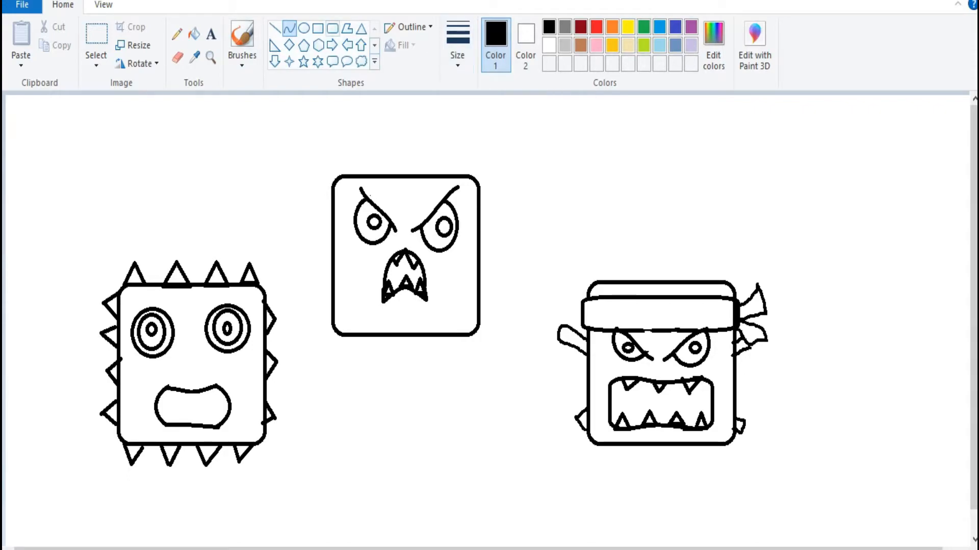
# Draw three triangular teeth along the lower edge of the spiked face's mouth and pointed teeth along the upper edge
pyautogui.click(360, 28)
pyautogui.moveTo(164, 409)
pyautogui.mouseDown()
pyautogui.moveTo(183, 424)
pyautogui.moveTo(214, 427)
pyautogui.mouseUp()
pyautogui.click(193, 408)
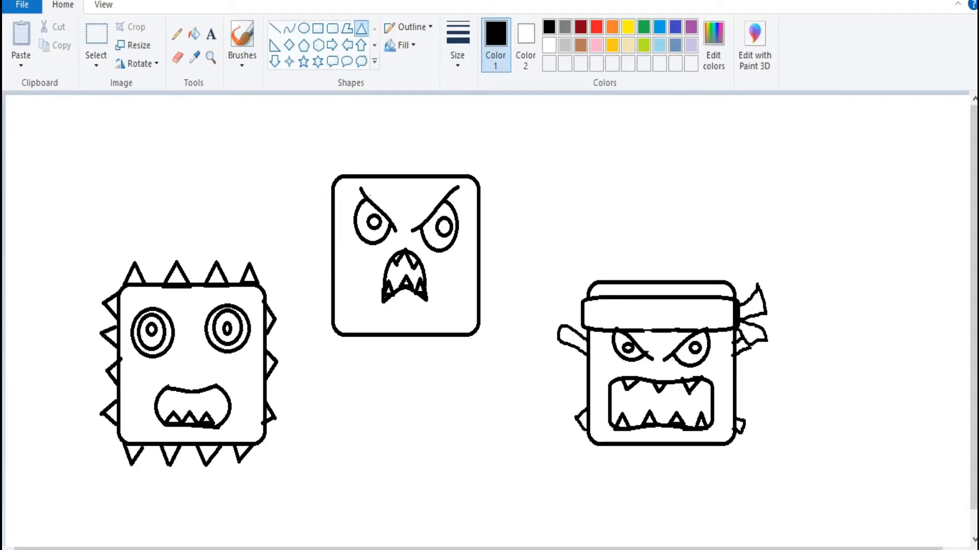
pyautogui.click(275, 28)
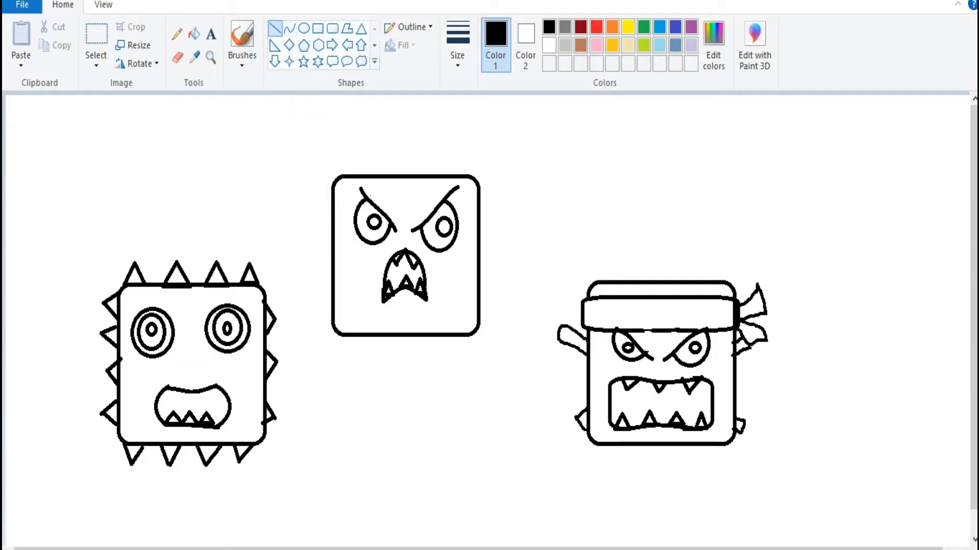
pyautogui.moveTo(178, 398); pyautogui.dragTo(188, 392)
pyautogui.moveTo(214, 386)
pyautogui.mouseDown()
pyautogui.moveTo(203, 401)
pyautogui.moveTo(191, 394)
pyautogui.mouseUp()
# Draw horizontal ground lines under the middle, spiked and headband blocks, extending the outer two to the canvas edges
pyautogui.moveTo(324, 334); pyautogui.dragTo(493, 334)
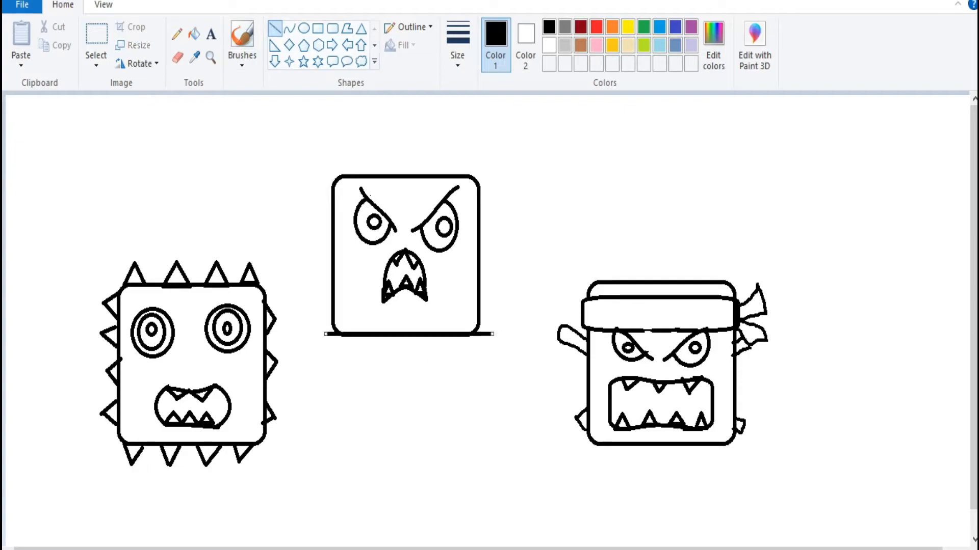
pyautogui.moveTo(6, 445); pyautogui.dragTo(305, 443)
pyautogui.moveTo(523, 454); pyautogui.dragTo(977, 454)
pyautogui.moveTo(737, 455); pyautogui.dragTo(743, 447)
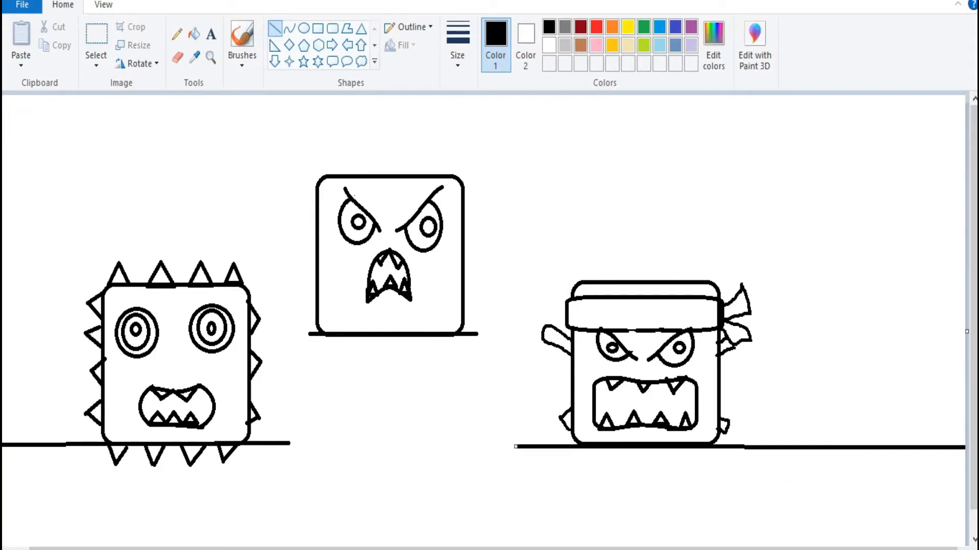
pyautogui.click(7, 548)
# Join the middle platform to the lower ground lines with inward-curving slopes on both sides
pyautogui.click(289, 29)
pyautogui.moveTo(306, 444); pyautogui.dragTo(325, 334)
pyautogui.moveTo(316, 390); pyautogui.dragTo(431, 421)
pyautogui.moveTo(374, 398); pyautogui.dragTo(329, 380)
pyautogui.moveTo(493, 335); pyautogui.dragTo(531, 447)
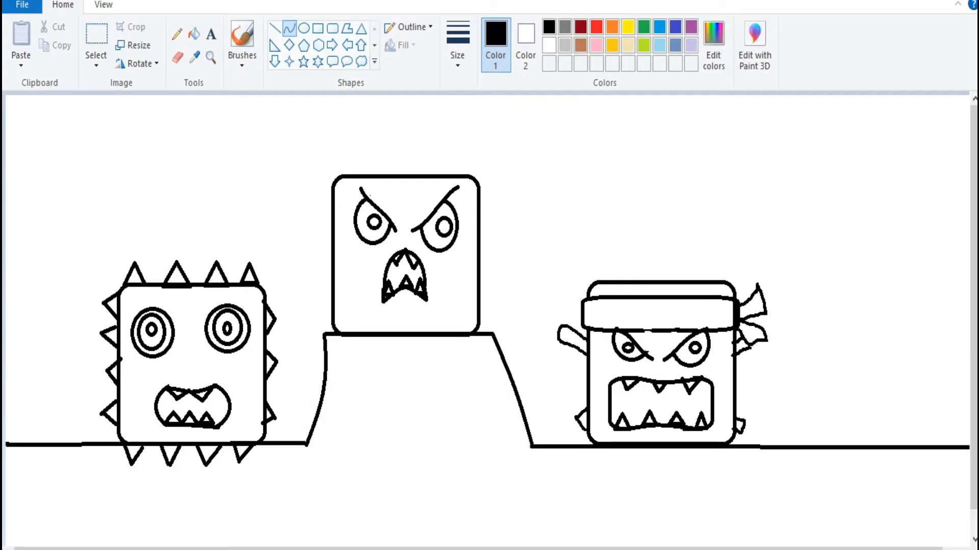
pyautogui.moveTo(511, 391); pyautogui.dragTo(492, 394)
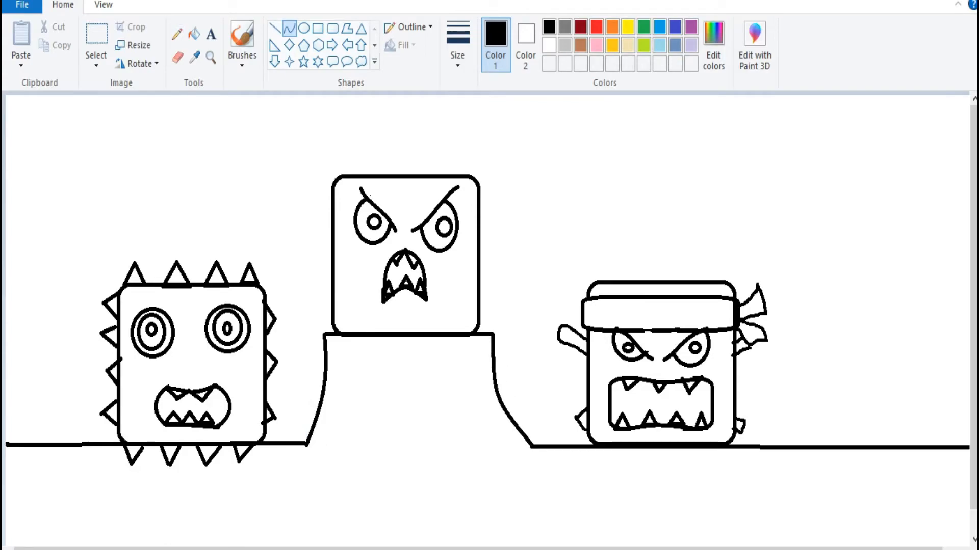
# Draw a jagged grass edge with the Pencil beneath the platform and both ground lines
pyautogui.click(176, 34)
pyautogui.moveTo(327, 357); pyautogui.dragTo(497, 356)
pyautogui.moveTo(532, 448)
pyautogui.mouseDown()
pyautogui.moveTo(609, 460)
pyautogui.moveTo(970, 465)
pyautogui.mouseUp()
pyautogui.moveTo(7, 448)
pyautogui.mouseDown()
pyautogui.moveTo(237, 460)
pyautogui.moveTo(313, 439)
pyautogui.mouseUp()
# Scatter ovals of various sizes as stones through the ground and the raised platform
pyautogui.click(304, 28)
pyautogui.moveTo(362, 468); pyautogui.dragTo(405, 511)
pyautogui.moveTo(405, 468)
pyautogui.mouseDown()
pyautogui.moveTo(485, 442)
pyautogui.moveTo(450, 453)
pyautogui.mouseUp()
pyautogui.moveTo(337, 359)
pyautogui.mouseDown()
pyautogui.moveTo(373, 383)
pyautogui.moveTo(338, 452)
pyautogui.moveTo(158, 515)
pyautogui.moveTo(174, 523)
pyautogui.mouseUp()
pyautogui.moveTo(245, 476)
pyautogui.mouseDown()
pyautogui.moveTo(272, 493)
pyautogui.moveTo(284, 525)
pyautogui.mouseUp()
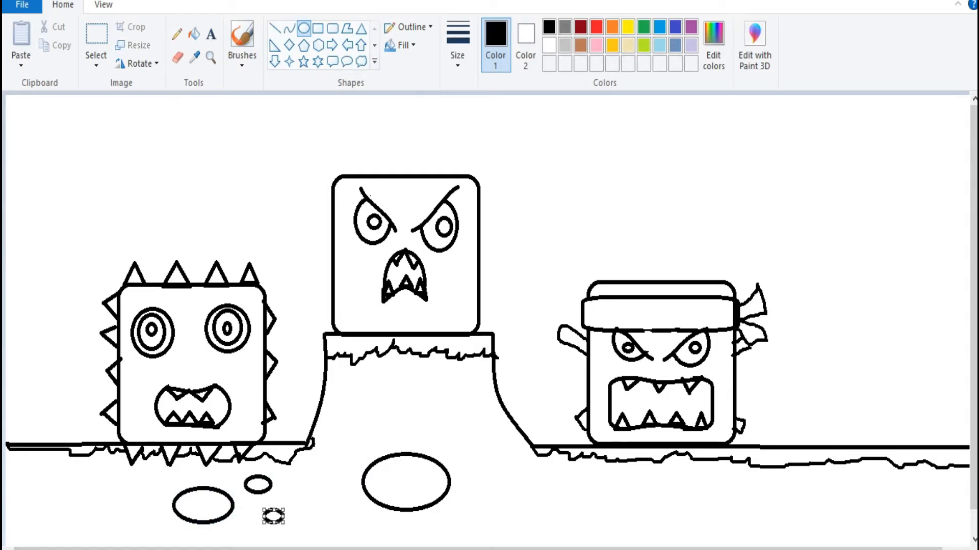
pyautogui.moveTo(154, 524); pyautogui.dragTo(132, 534)
pyautogui.moveTo(484, 449); pyautogui.dragTo(521, 482)
pyautogui.moveTo(521, 449); pyautogui.dragTo(528, 459)
pyautogui.moveTo(510, 517); pyautogui.dragTo(533, 532)
pyautogui.moveTo(600, 467)
pyautogui.mouseDown()
pyautogui.moveTo(683, 497)
pyautogui.moveTo(679, 461)
pyautogui.mouseUp()
pyautogui.moveTo(745, 503); pyautogui.dragTo(766, 482)
pyautogui.moveTo(330, 397)
pyautogui.mouseDown()
pyautogui.moveTo(369, 367)
pyautogui.moveTo(374, 380)
pyautogui.mouseUp()
pyautogui.moveTo(432, 369); pyautogui.dragTo(461, 383)
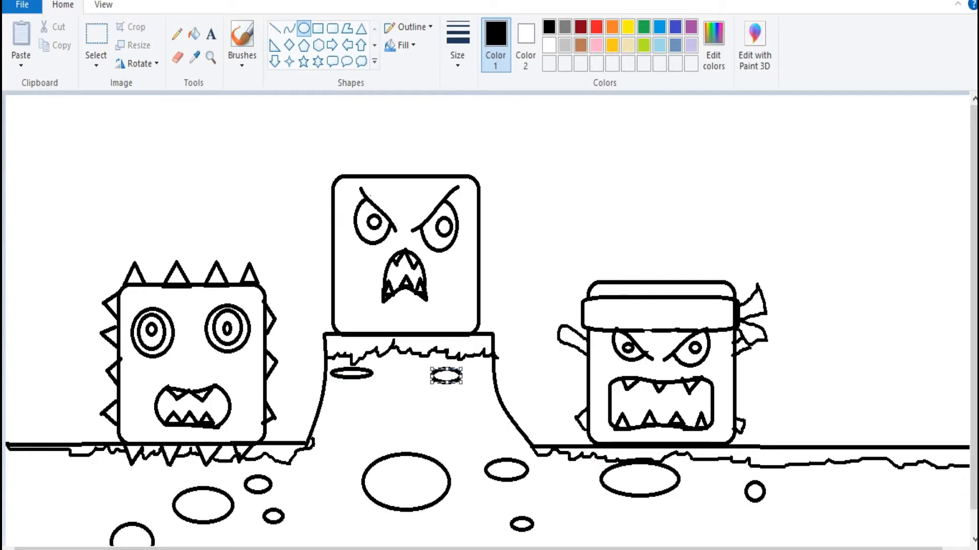
# Draw a large circle between the middle and headband faces, and a cloud callout above each outer face
pyautogui.moveTo(220, 217); pyautogui.dragTo(342, 95)
pyautogui.moveTo(282, 154); pyautogui.dragTo(550, 214)
pyautogui.click(361, 61)
pyautogui.moveTo(681, 228); pyautogui.dragTo(862, 106)
pyautogui.moveTo(52, 236)
pyautogui.mouseDown()
pyautogui.moveTo(266, 125)
pyautogui.moveTo(249, 128)
pyautogui.mouseUp()
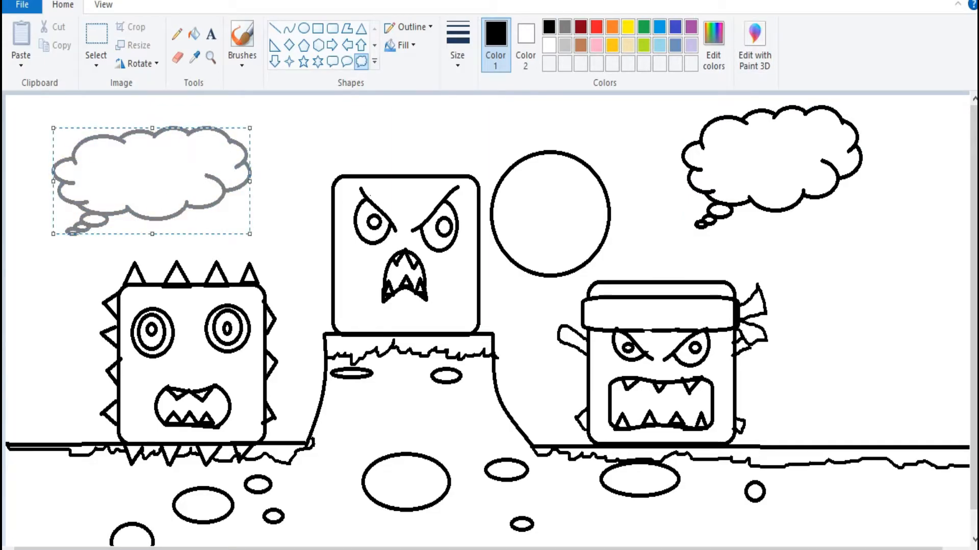
# Fill the pupils of the middle face and the headband face with black
pyautogui.click(194, 34)
pyautogui.click(443, 227)
pyautogui.click(374, 222)
pyautogui.click(695, 348)
pyautogui.click(628, 347)
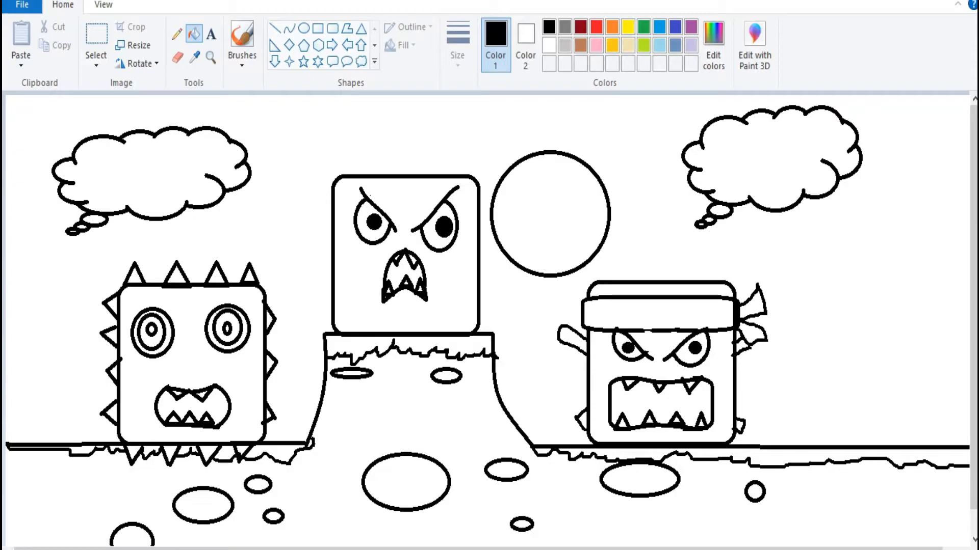
# Fill the headband and both of its knot tails with turquoise
pyautogui.click(659, 26)
pyautogui.click(658, 314)
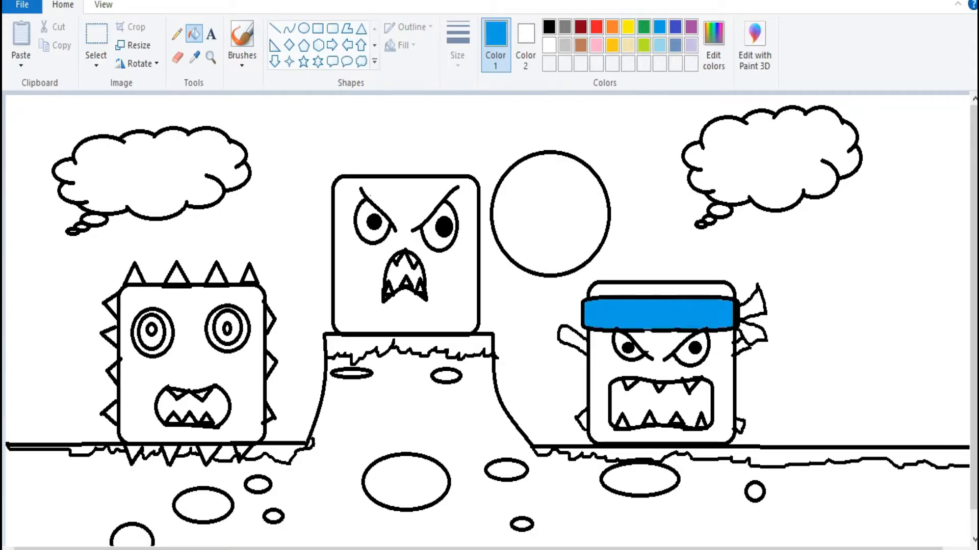
pyautogui.click(752, 304)
pyautogui.click(750, 333)
# Add a bright blue from the basic colours to the palette and try it on the headband monster's face and headband
pyautogui.click(713, 46)
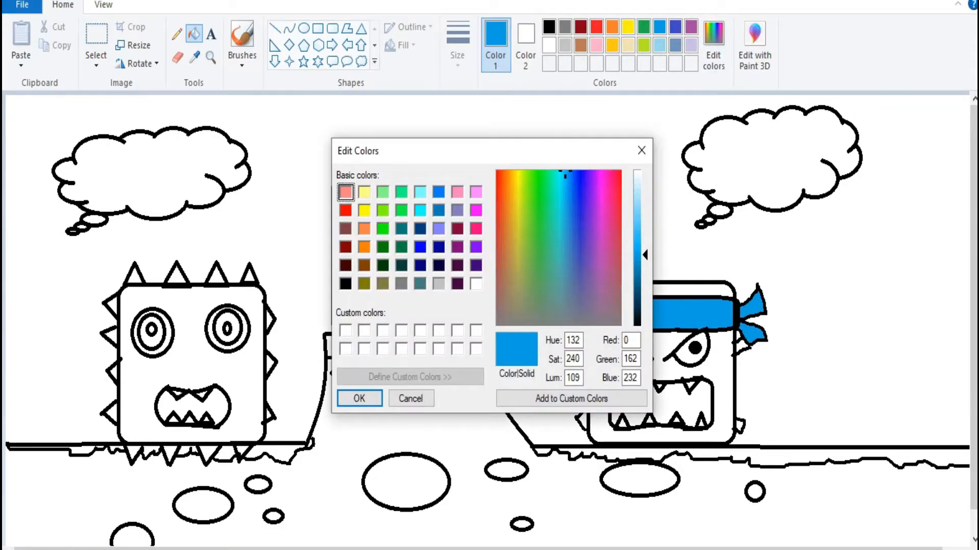
pyautogui.click(439, 192)
pyautogui.click(359, 398)
pyautogui.click(657, 331)
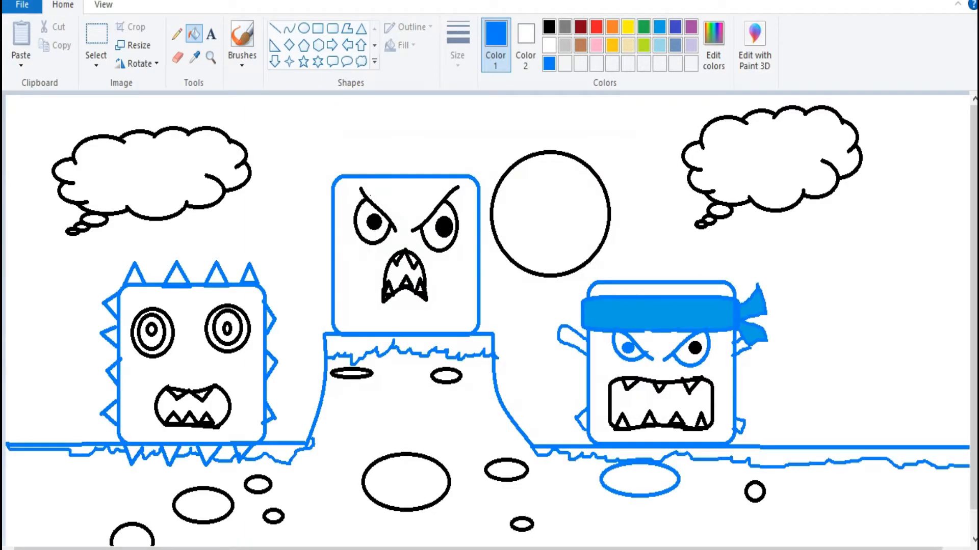
pyautogui.hotkey('ctrl', 'z')
pyautogui.click(658, 359)
pyautogui.click(660, 297)
# Step back through the recent fills and restore only those that keep the headband bright blue and the face unfilled
pyautogui.hotkey('ctrl', 'z')
pyautogui.hotkey('ctrl', 'z')
pyautogui.hotkey('ctrl', 'z')
pyautogui.hotkey('ctrl', 'z')
pyautogui.hotkey('ctrl', 'z')
pyautogui.hotkey('ctrl', 'y')
pyautogui.hotkey('ctrl', 'y')
pyautogui.hotkey('ctrl', 'y')
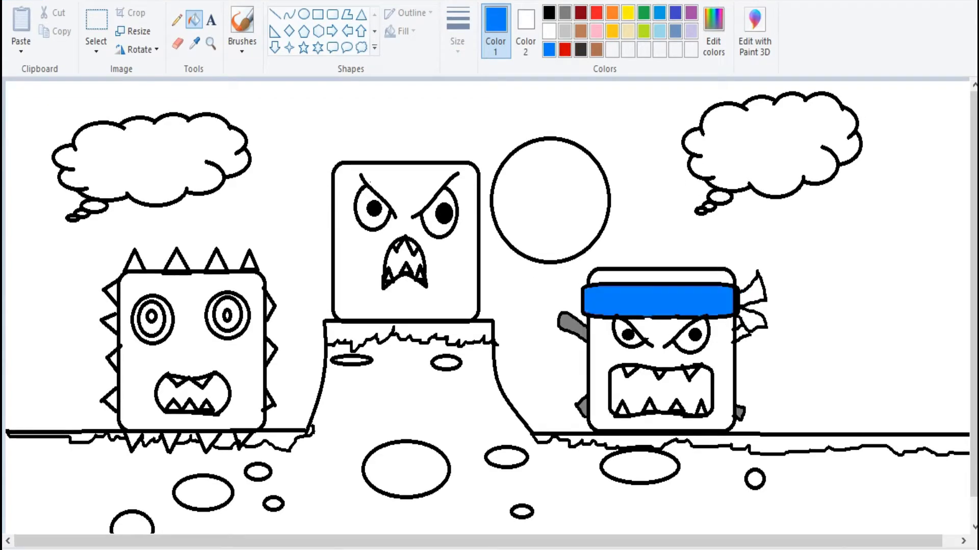
# Fill the headband's knot tails with bright blue and the monster's face above and below the headband with turquoise
pyautogui.click(755, 292)
pyautogui.click(754, 321)
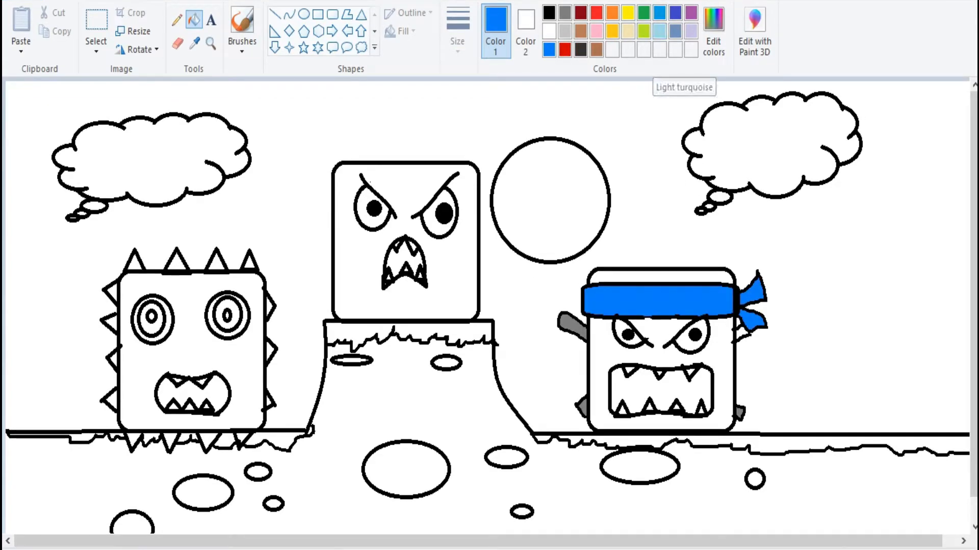
pyautogui.click(659, 13)
pyautogui.click(663, 277)
pyautogui.click(658, 354)
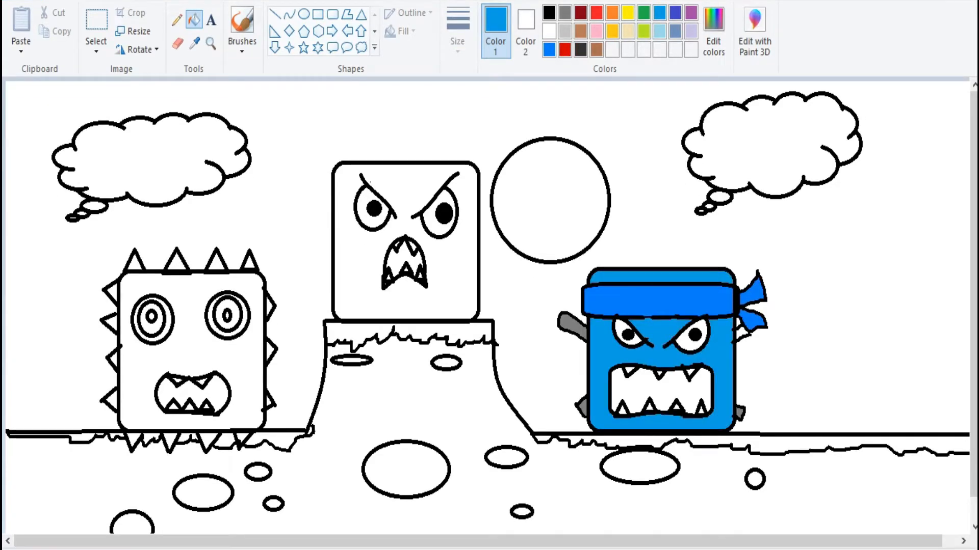
# Undo the face fills and try the reverse colouring, with a turquoise headband and tails and a bright blue face
pyautogui.hotkey('ctrl', 'z')
pyautogui.hotkey('ctrl', 'z')
pyautogui.click(658, 301)
pyautogui.click(755, 292)
pyautogui.click(754, 320)
pyautogui.click(548, 49)
pyautogui.click(663, 284)
pyautogui.hotkey('ctrl', 'z')
pyautogui.click(662, 278)
pyautogui.click(658, 355)
pyautogui.hotkey('ctrl', 'z')
pyautogui.hotkey('ctrl', 'z')
# Fill the headband and its tails with bright blue and both parts of the monster's face with turquoise
pyautogui.click(659, 302)
pyautogui.click(755, 292)
pyautogui.click(754, 320)
pyautogui.click(660, 13)
pyautogui.click(663, 278)
pyautogui.click(659, 354)
# Fill the headband monster's mouth and eyes with red and the unfilled piece beneath its knot tails with grey
pyautogui.click(564, 49)
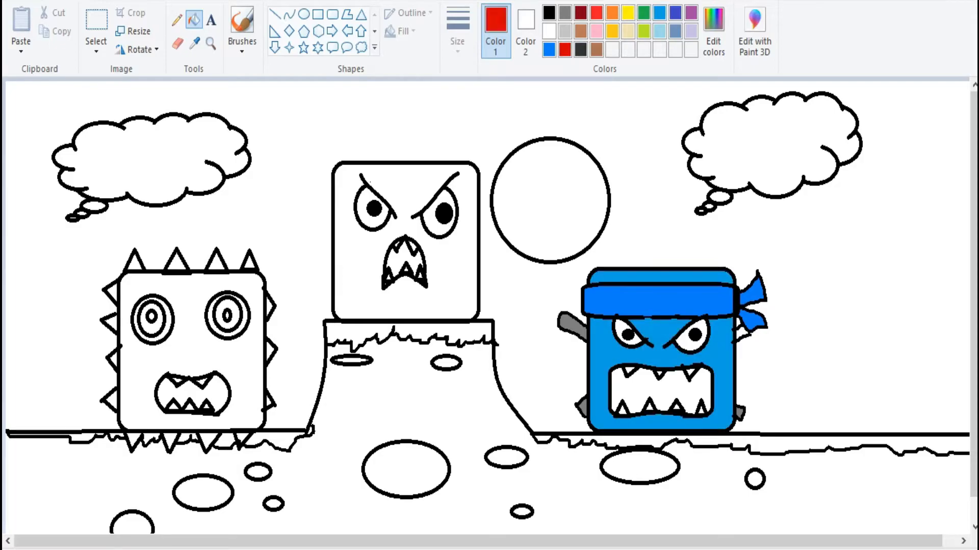
pyautogui.click(660, 392)
pyautogui.click(686, 341)
pyautogui.click(621, 335)
pyautogui.click(564, 13)
pyautogui.click(742, 332)
# Fill the middle monster's face with dark grey and both of its eyes with red
pyautogui.click(580, 50)
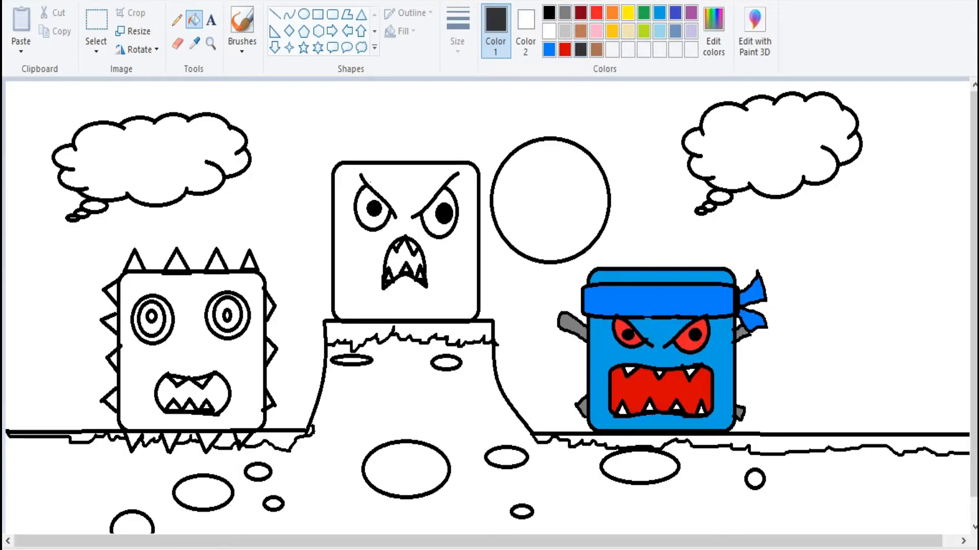
pyautogui.click(357, 295)
pyautogui.click(596, 12)
pyautogui.click(365, 219)
pyautogui.click(433, 224)
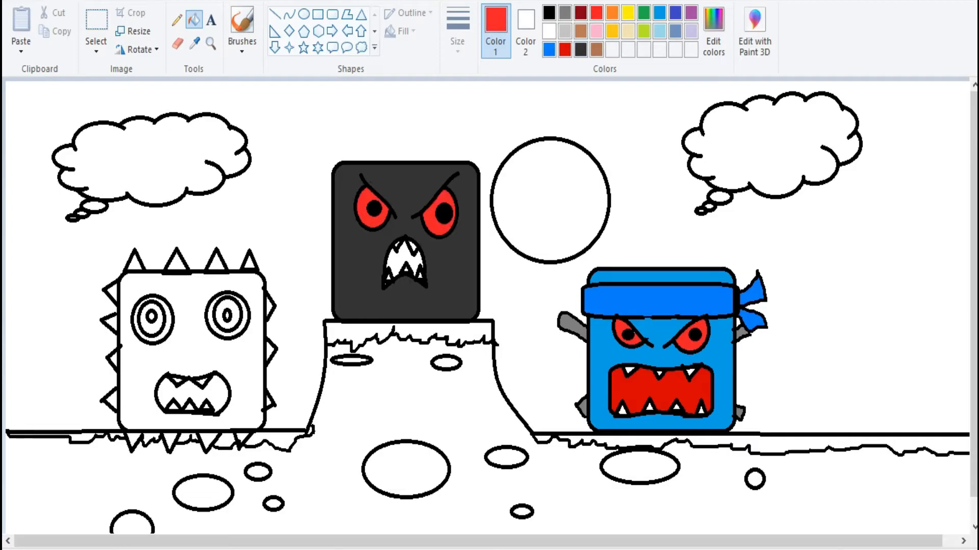
# Fill the middle monster's mouth with black, replacing a dark grey attempt
pyautogui.click(581, 49)
pyautogui.click(405, 258)
pyautogui.hotkey('ctrl', 'z')
pyautogui.click(549, 13)
pyautogui.click(405, 258)
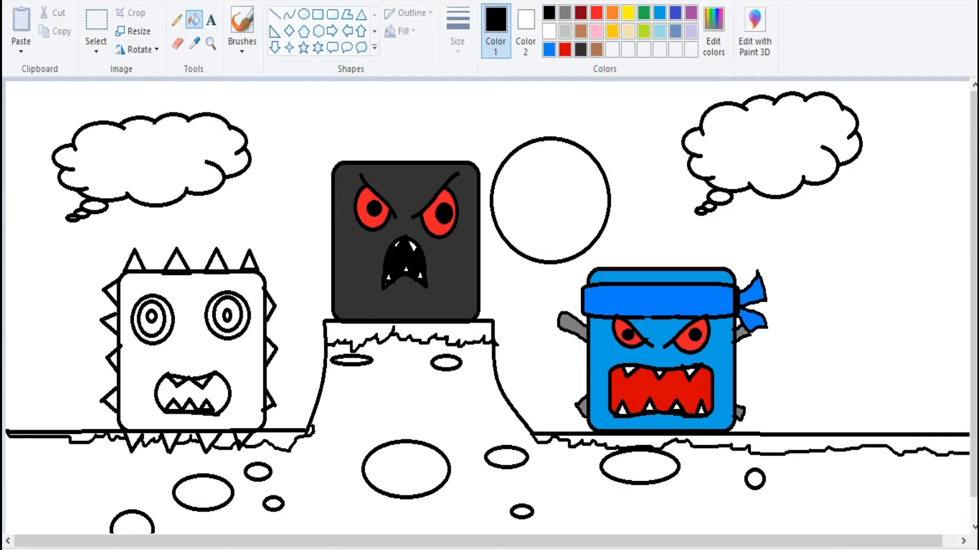
# Fill three top spikes and the uppermost left-side spike of the spiky monster with light grey, undoing fills that hit the outline
pyautogui.click(564, 31)
pyautogui.click(216, 263)
pyautogui.click(176, 262)
pyautogui.click(134, 262)
pyautogui.click(112, 292)
pyautogui.click(111, 316)
pyautogui.click(112, 322)
pyautogui.hotkey('ctrl', 'z')
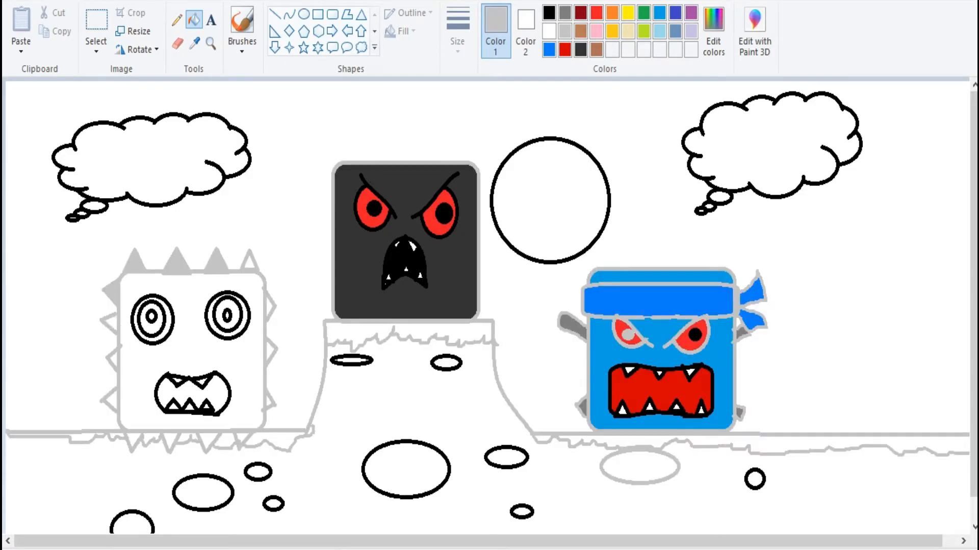
pyautogui.hotkey('ctrl', 'z')
# Fill the spiky monster's remaining side spikes and the spikes beneath it with light grey
pyautogui.click(113, 323)
pyautogui.click(111, 399)
pyautogui.click(270, 401)
pyautogui.click(269, 351)
pyautogui.click(270, 307)
pyautogui.click(242, 438)
pyautogui.click(209, 441)
pyautogui.click(134, 437)
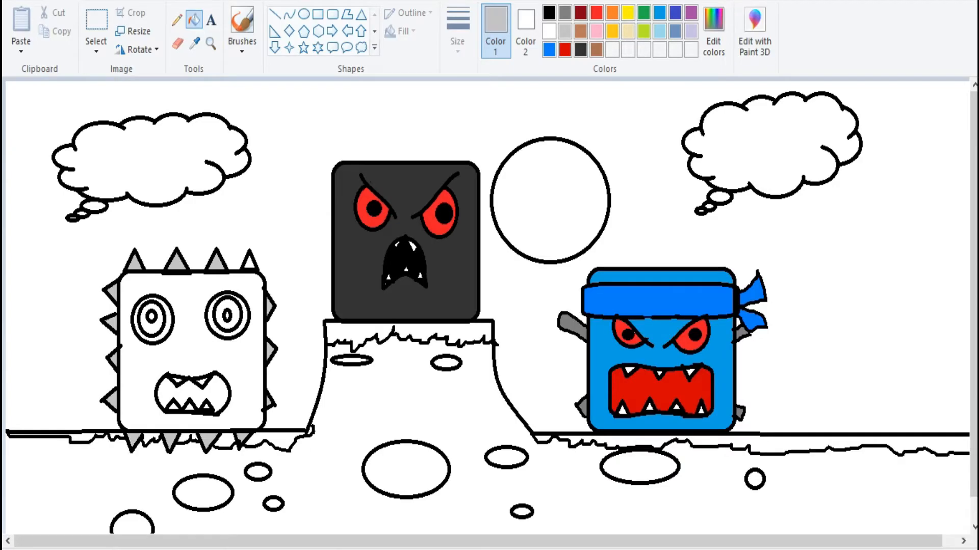
# Fill the spiky monster's face with blue-grey and its mouth with red
pyautogui.click(675, 31)
pyautogui.click(191, 352)
pyautogui.click(564, 50)
pyautogui.click(168, 395)
# Fill the outer rings of the spiky monster's eyes with grey and the inner rings with yellow
pyautogui.click(565, 13)
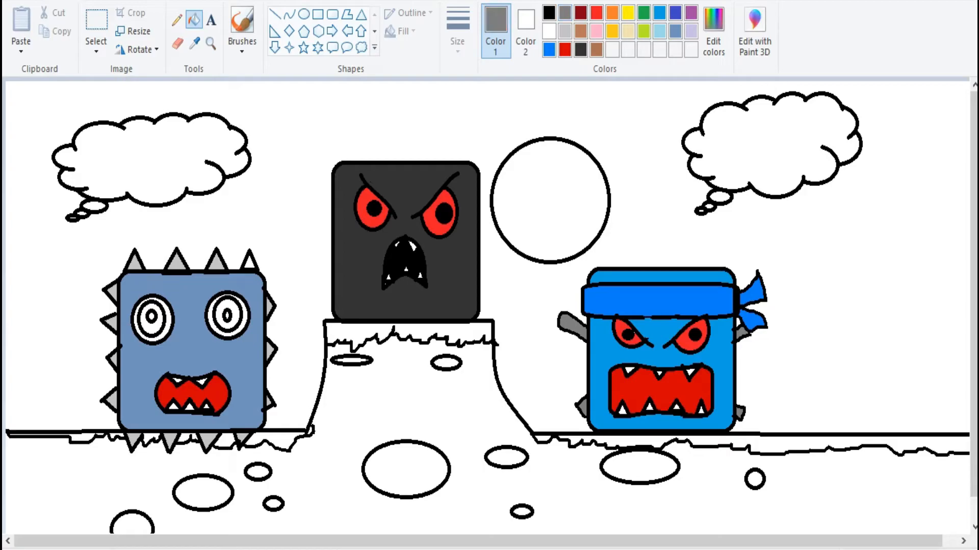
pyautogui.click(212, 316)
pyautogui.click(151, 305)
pyautogui.click(627, 13)
pyautogui.click(219, 315)
pyautogui.click(144, 318)
pyautogui.click(612, 31)
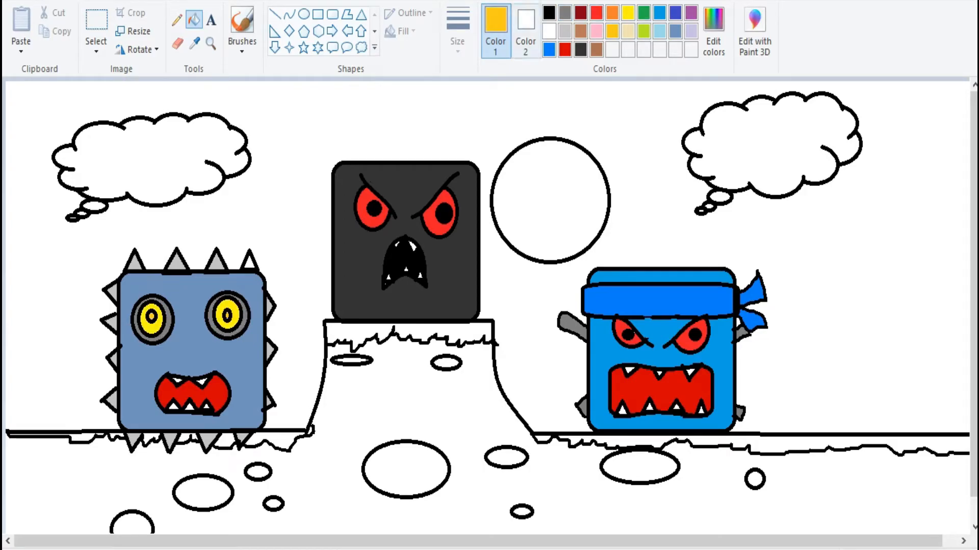
# Fill the grass strips on the platform and both ground sections with lime, and the soil beneath them with brown
pyautogui.click(643, 31)
pyautogui.click(754, 443)
pyautogui.click(448, 332)
pyautogui.click(276, 441)
pyautogui.click(235, 441)
pyautogui.hotkey('ctrl', 'z')
pyautogui.click(225, 441)
pyautogui.click(190, 438)
pyautogui.click(152, 438)
pyautogui.click(81, 438)
pyautogui.click(113, 437)
pyautogui.hotkey('ctrl', 'z')
pyautogui.click(596, 49)
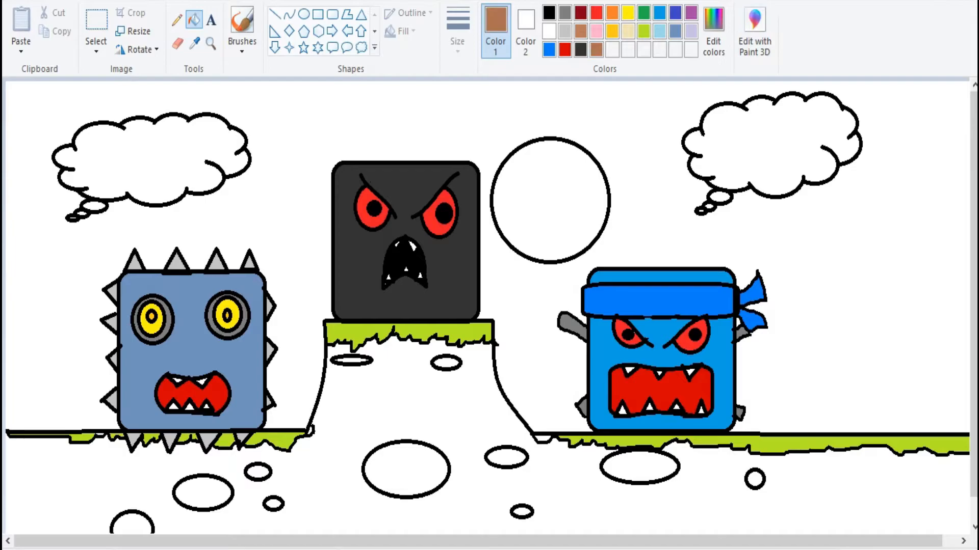
pyautogui.click(411, 402)
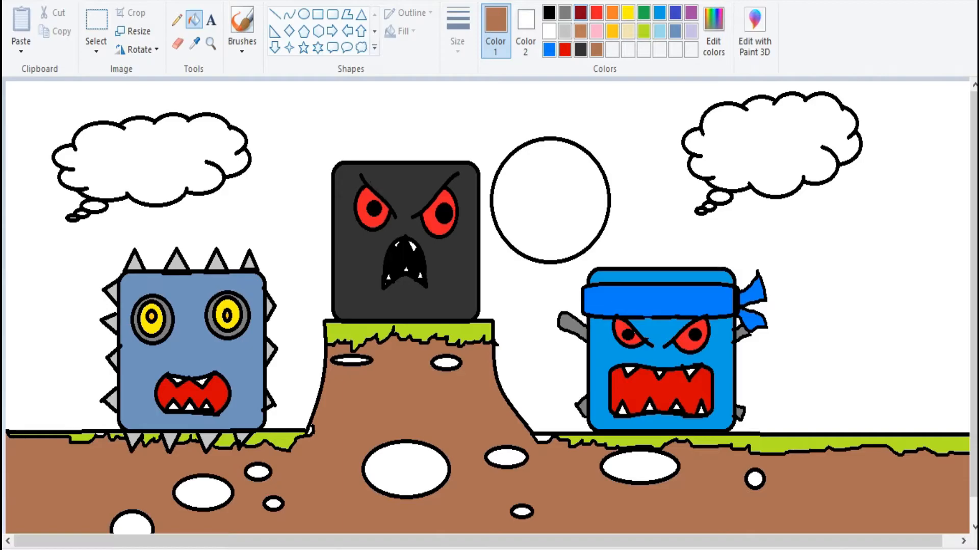
# Fill all the oval stones in the ground and the raised platform with dark red
pyautogui.click(581, 13)
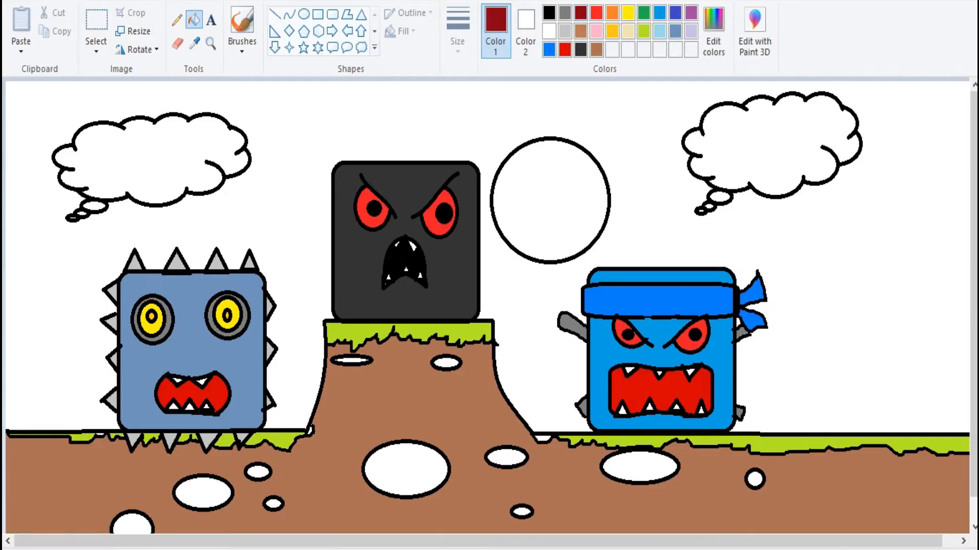
pyautogui.click(406, 469)
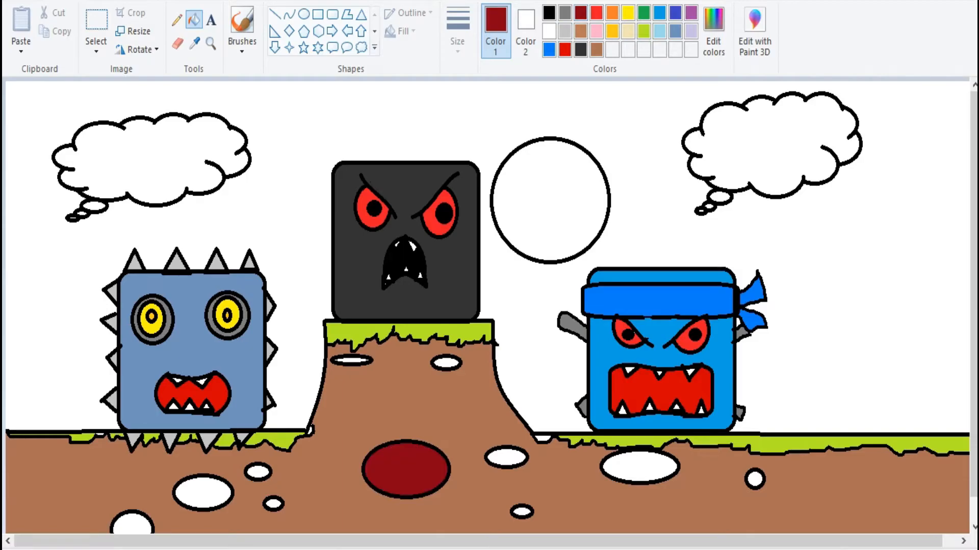
pyautogui.click(506, 457)
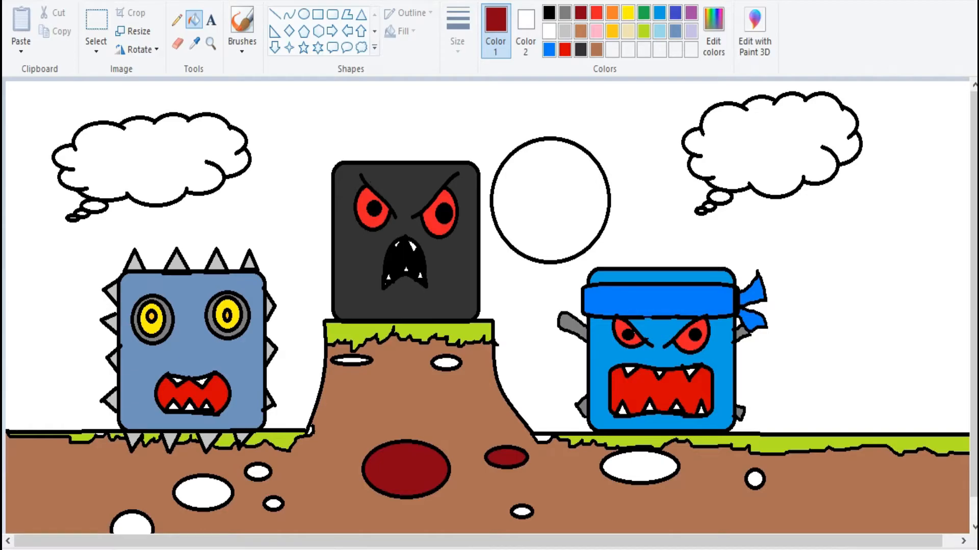
pyautogui.click(639, 467)
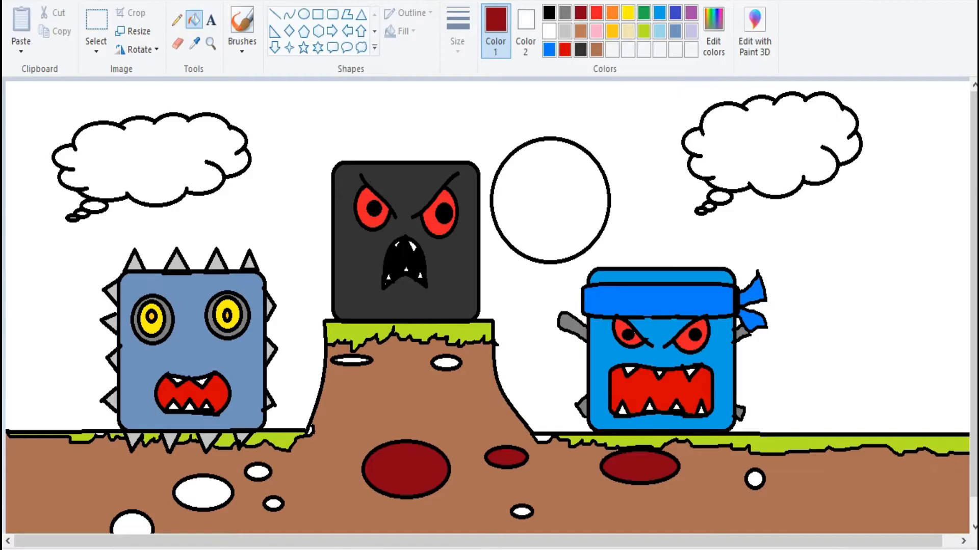
pyautogui.click(754, 479)
pyautogui.click(446, 363)
pyautogui.click(351, 361)
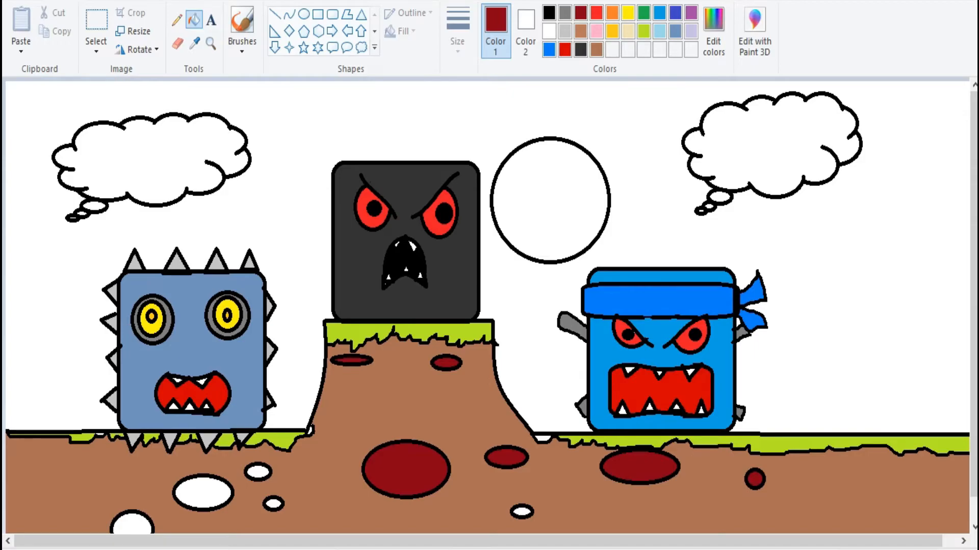
pyautogui.click(522, 512)
pyautogui.click(273, 504)
pyautogui.click(258, 472)
pyautogui.click(203, 493)
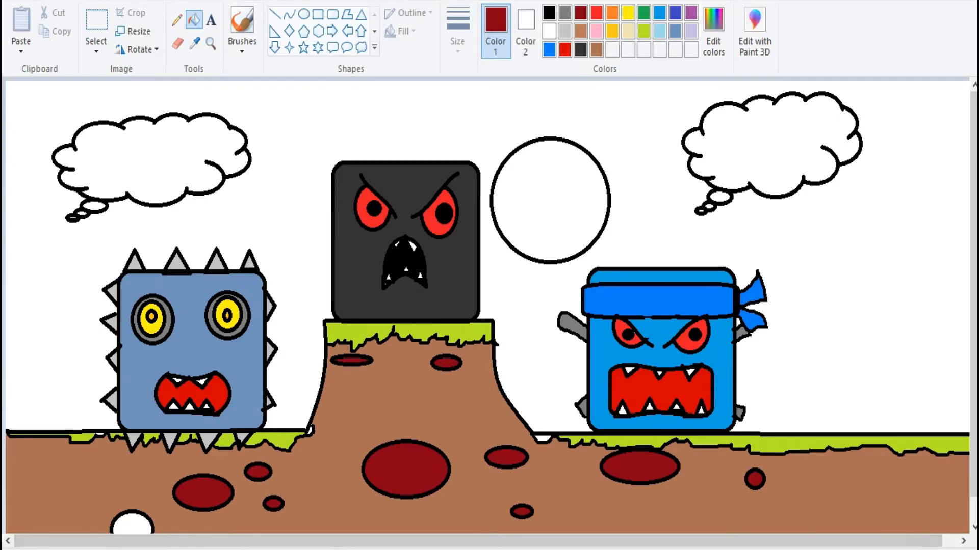
pyautogui.click(131, 524)
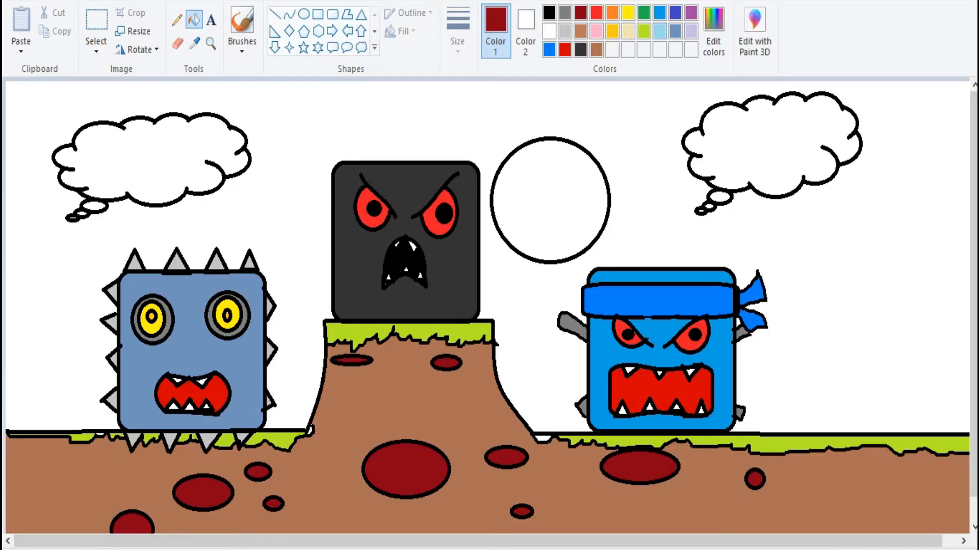
# Fill the sky with light turquoise and the sun with gold
pyautogui.click(659, 30)
pyautogui.click(640, 128)
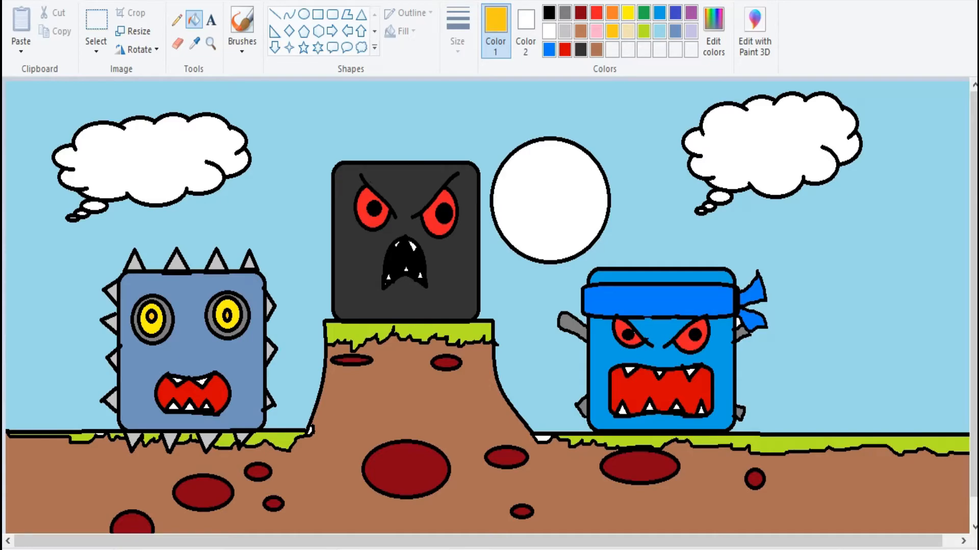
pyautogui.click(550, 201)
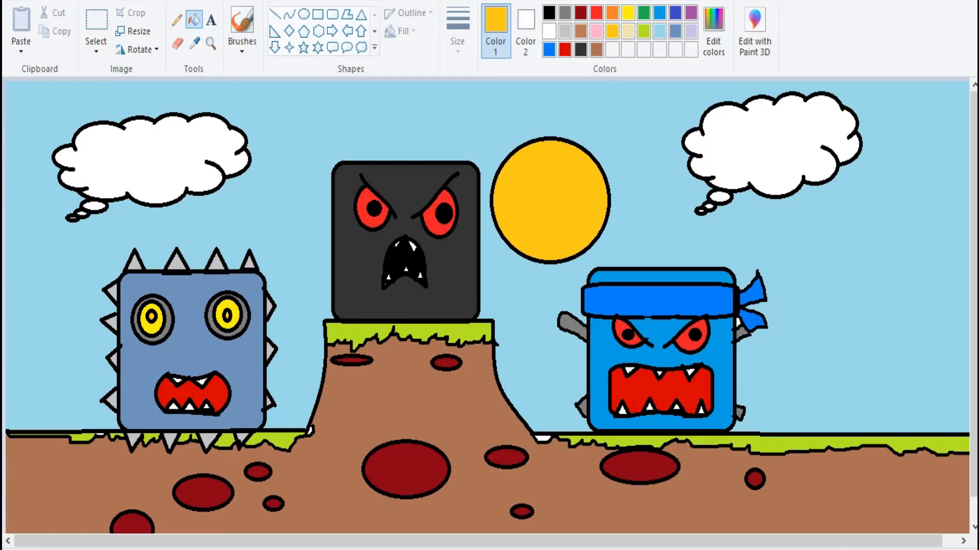